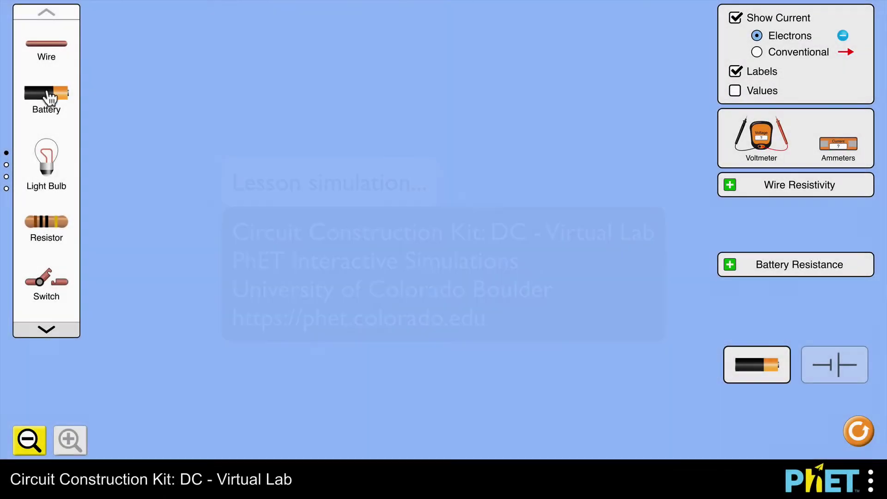
Place a battery at the top centre of the workspace and two light bulbs side by side below it.
drag(49, 91, 370, 98)
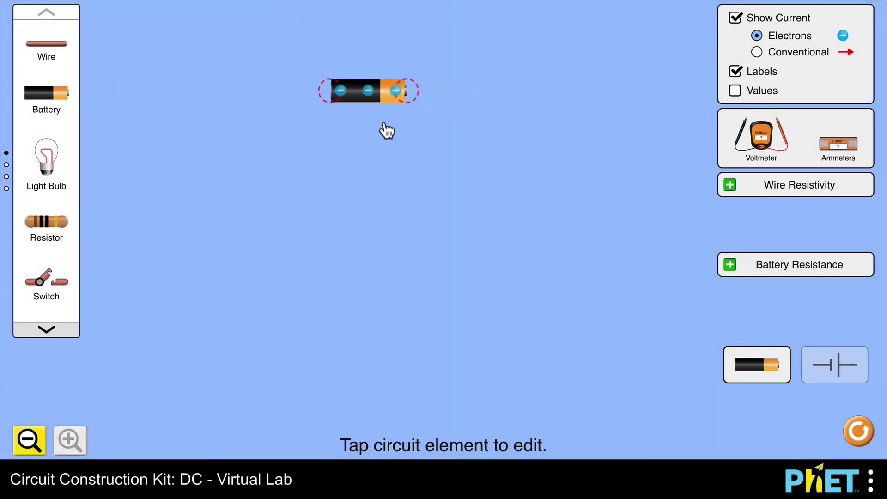
drag(58, 189, 277, 276)
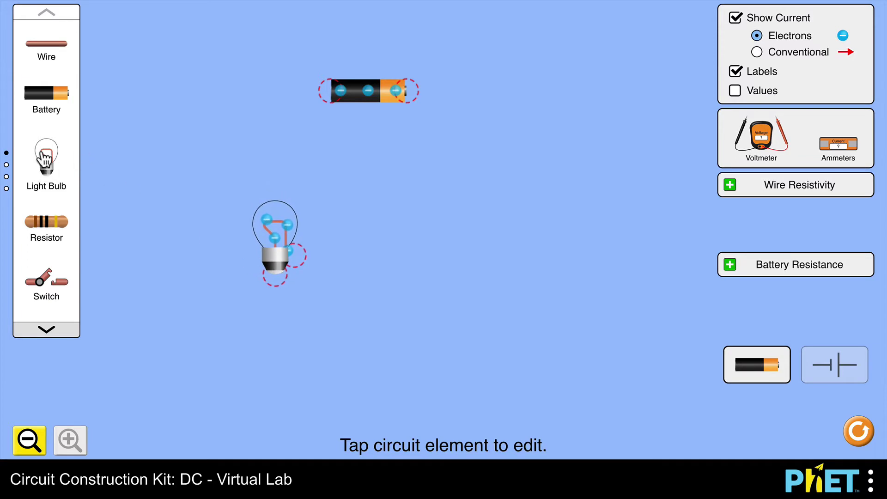
drag(44, 159, 488, 266)
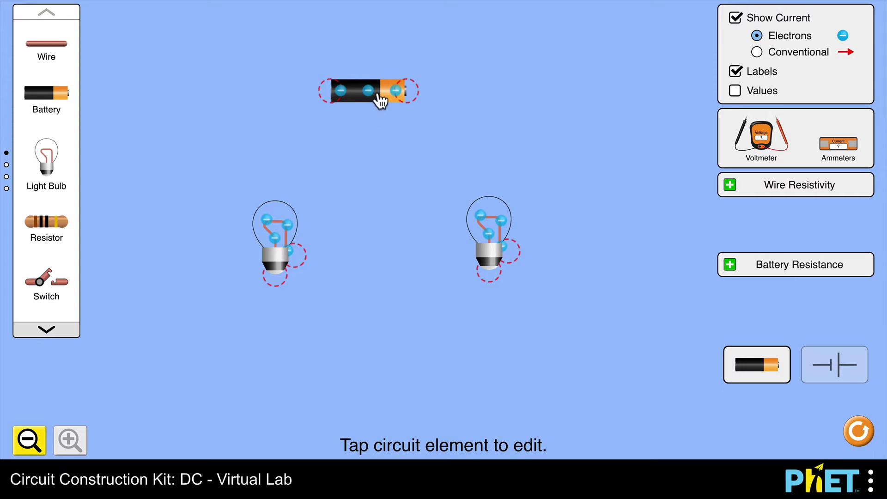
drag(380, 100, 394, 79)
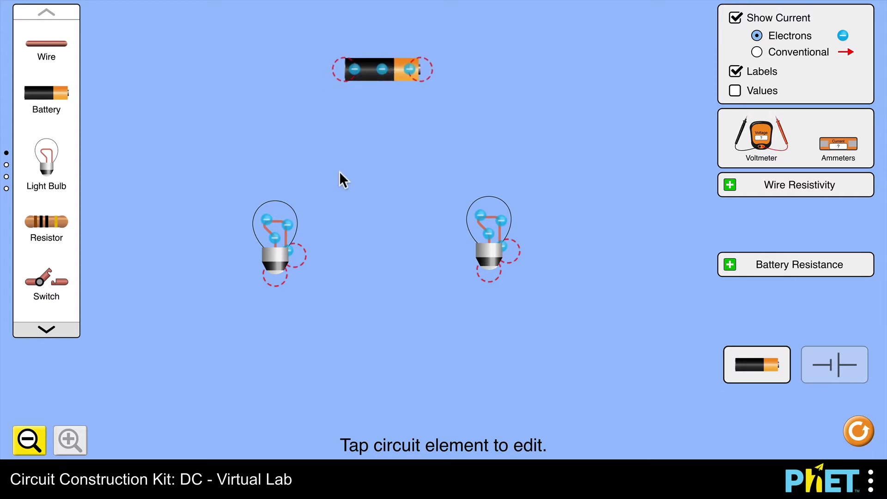
Wire the battery's positive end across, down and back in to the side terminal of the right light bulb.
drag(51, 54, 489, 77)
drag(46, 44, 582, 73)
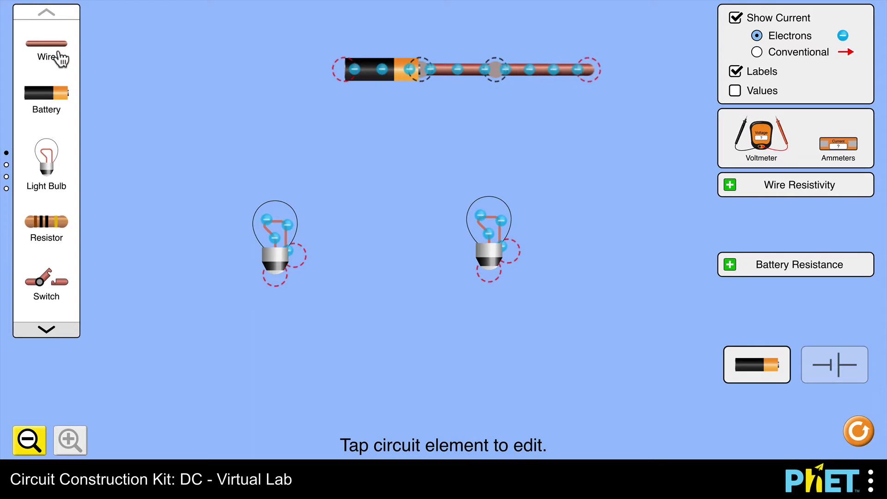
drag(59, 58, 589, 260)
drag(52, 55, 559, 266)
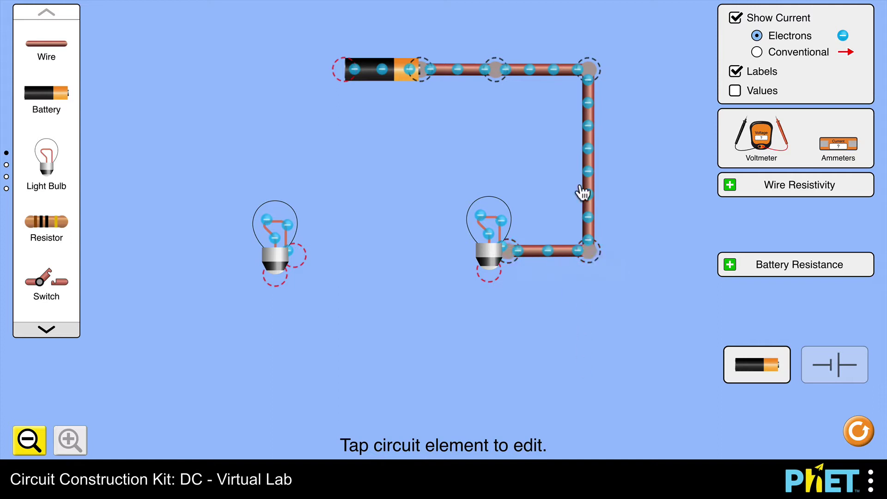
Replace the long vertical wire on the circuit's right side with two shorter wires joined end to end.
click(592, 166)
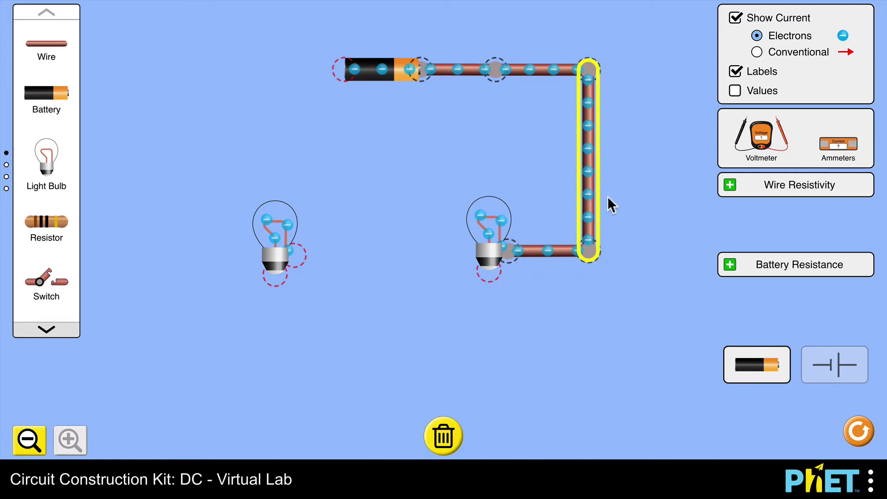
key(Delete)
drag(41, 68, 598, 160)
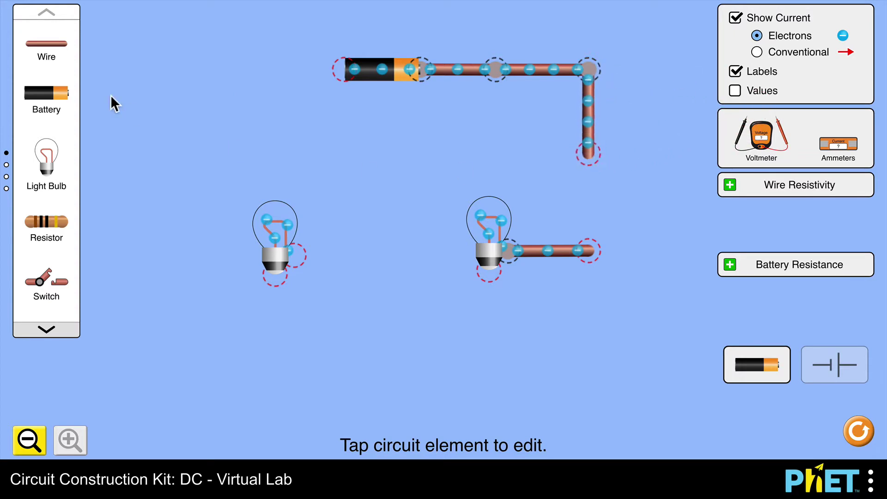
drag(47, 53, 587, 268)
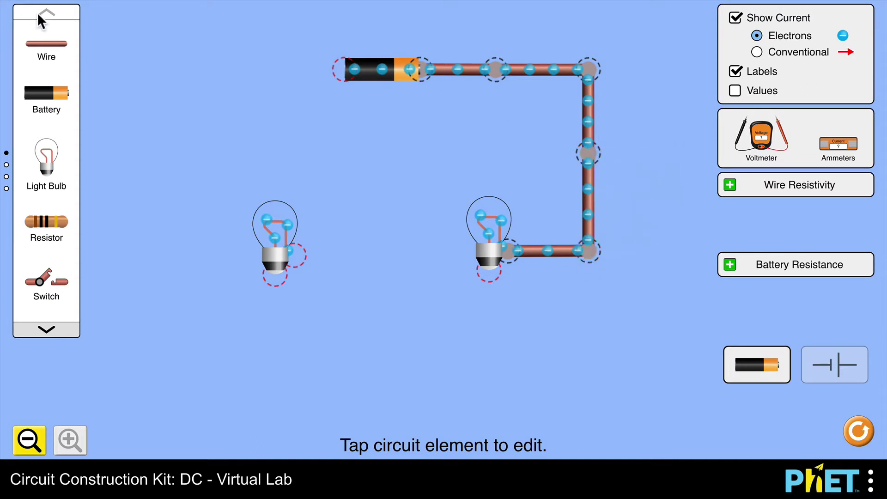
Connect the left bulb's side terminal to the right bulb's base terminal with two wires joined in between.
drag(52, 52, 381, 267)
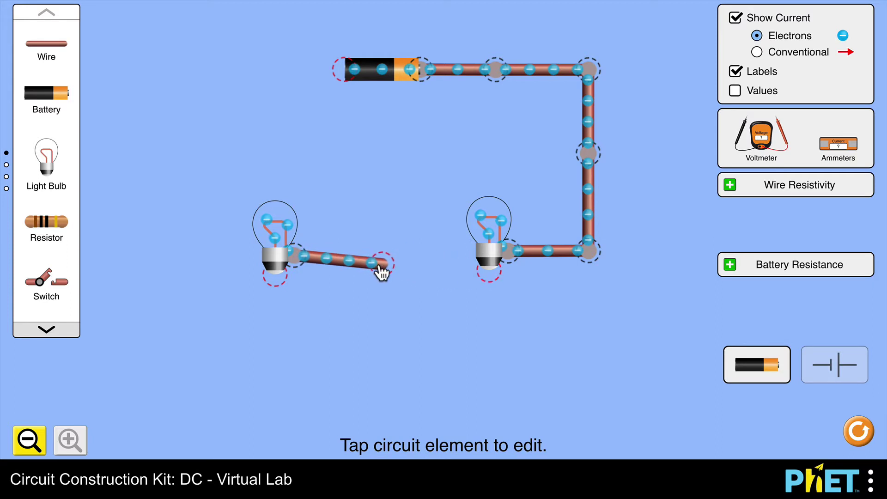
drag(42, 35, 382, 271)
click(383, 271)
Close the series circuit with five wires from the battery's negative end around to the left bulb's base terminal.
drag(48, 47, 260, 73)
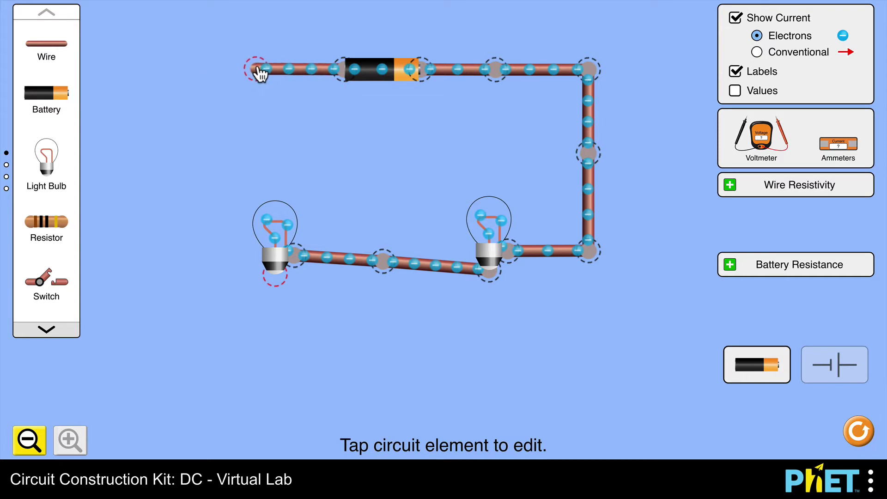
drag(46, 50, 173, 75)
drag(51, 48, 166, 165)
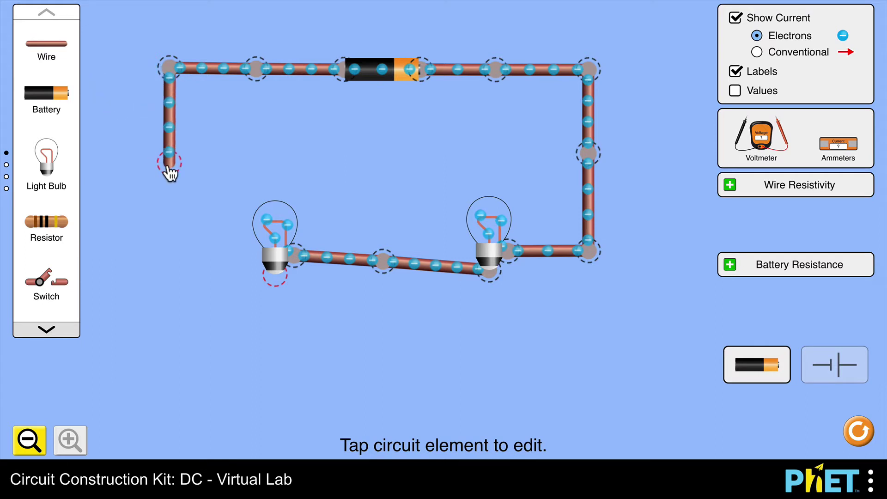
drag(44, 44, 176, 273)
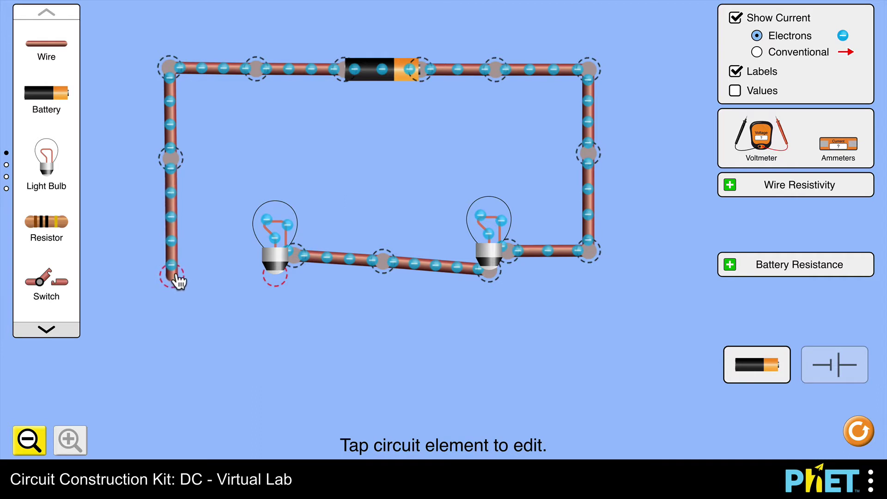
drag(46, 59, 185, 290)
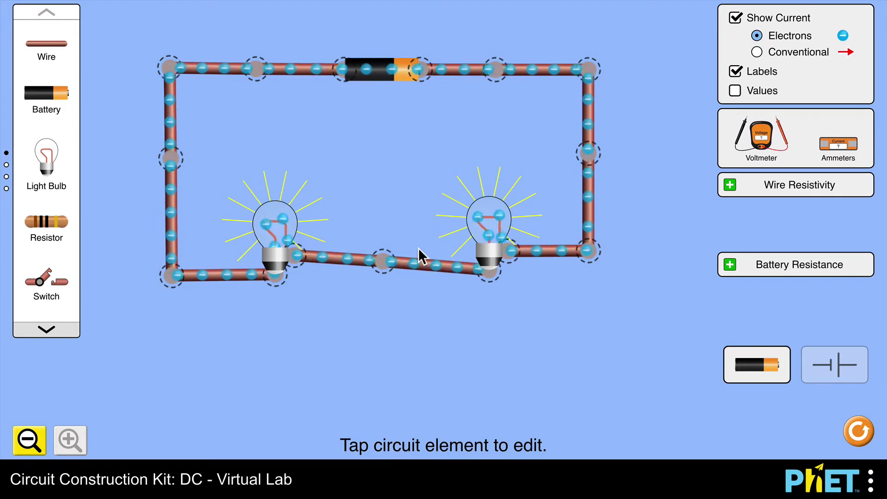
Cut the circuit open at the five mid-wire junctions: between the bulbs, on both vertical sides, and on both sides of the battery.
click(382, 268)
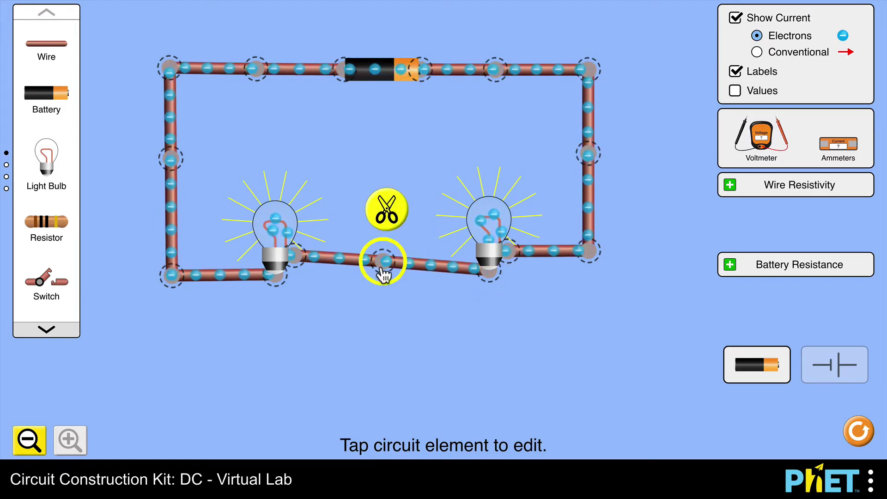
click(388, 212)
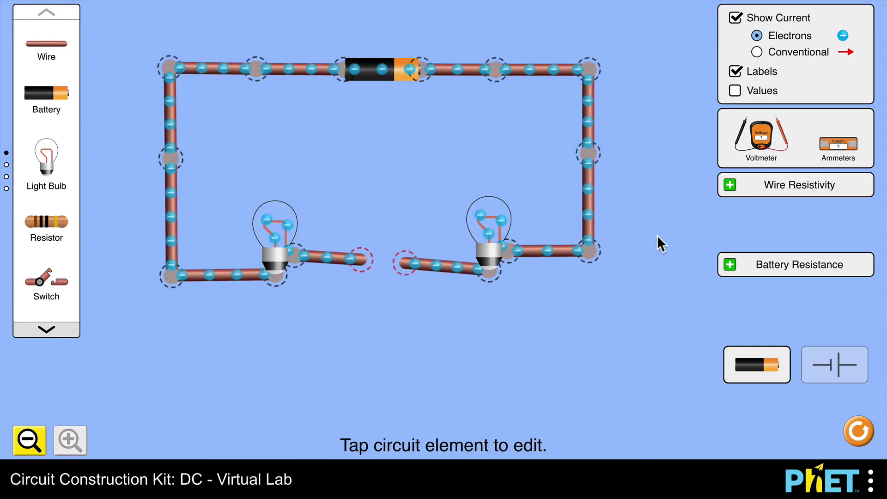
click(589, 155)
click(539, 164)
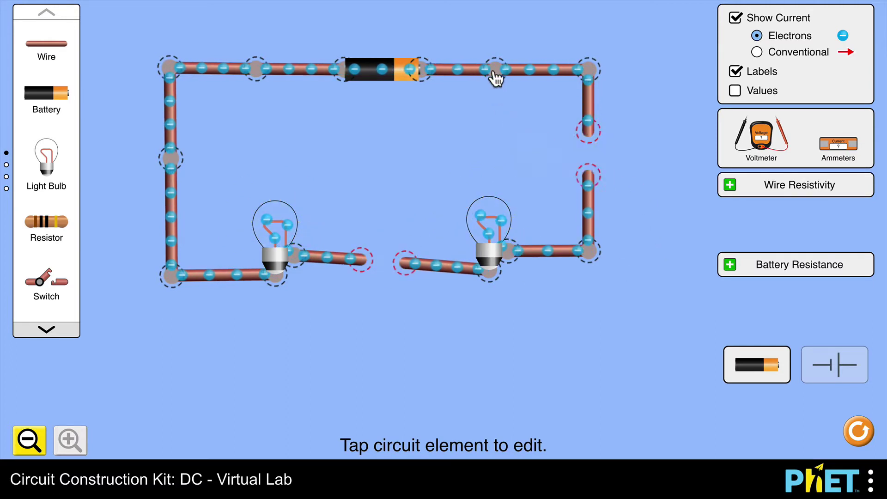
click(495, 73)
click(501, 128)
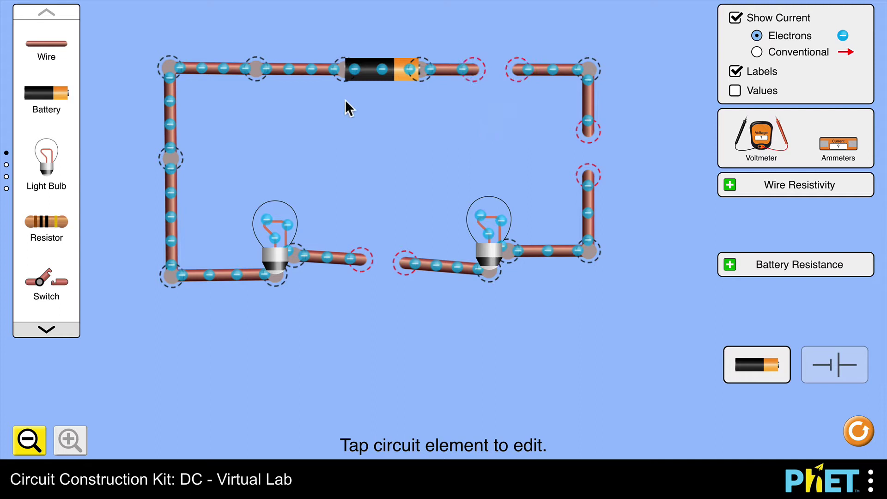
click(255, 70)
click(264, 130)
click(173, 161)
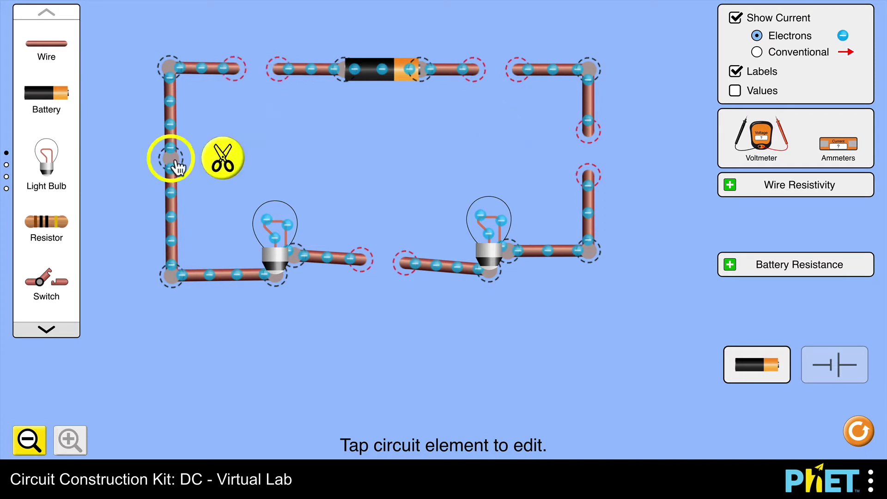
click(222, 162)
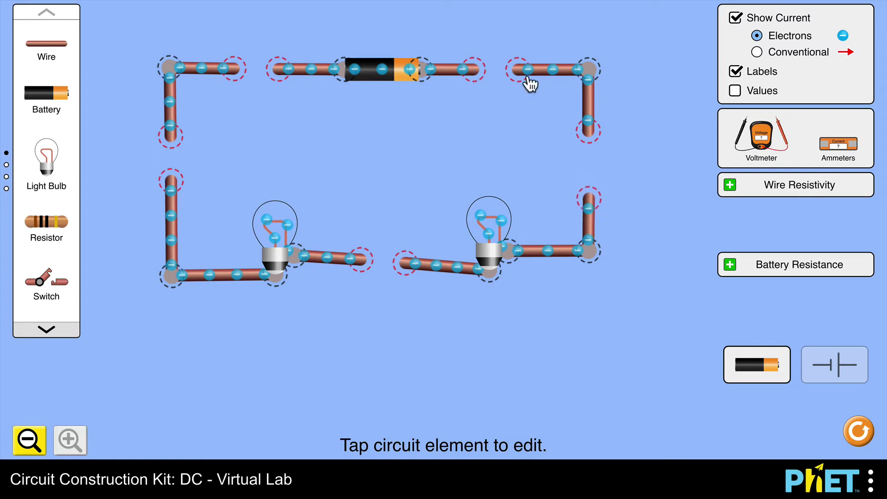
Widen the gap between the battery's positive end and the upper-right corner, and connect an ammeter across it.
drag(528, 79, 554, 76)
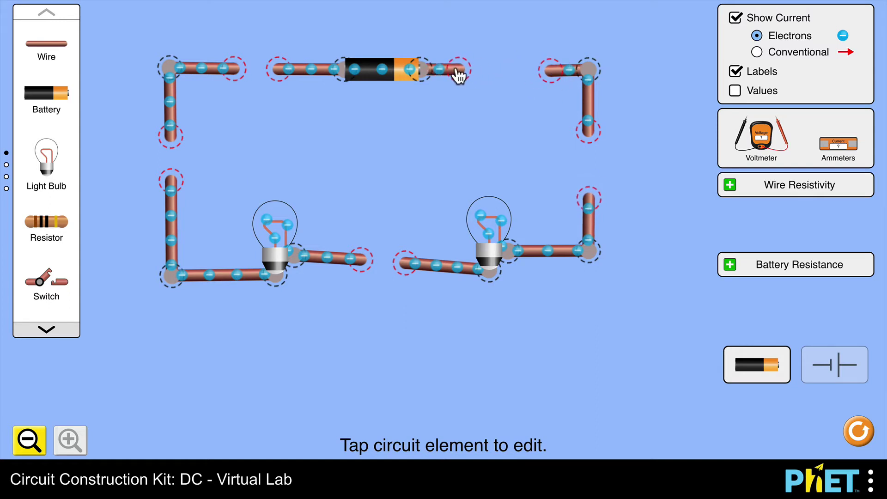
drag(843, 153, 520, 60)
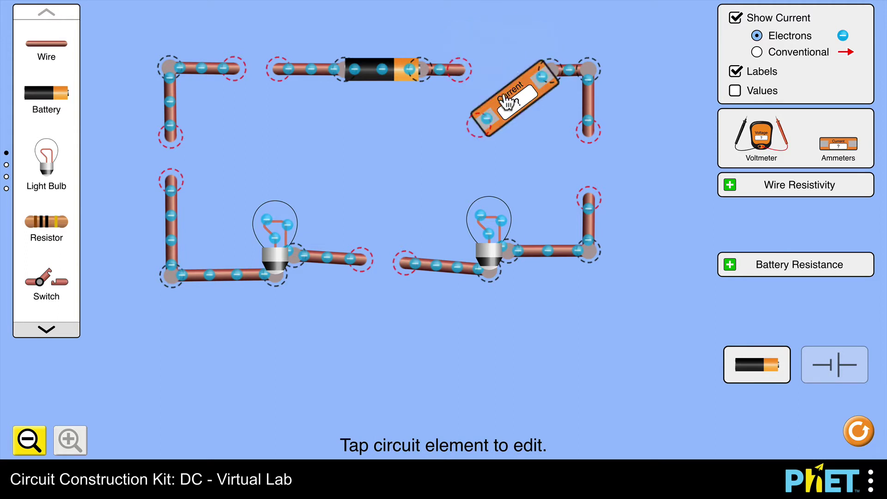
drag(484, 137, 506, 62)
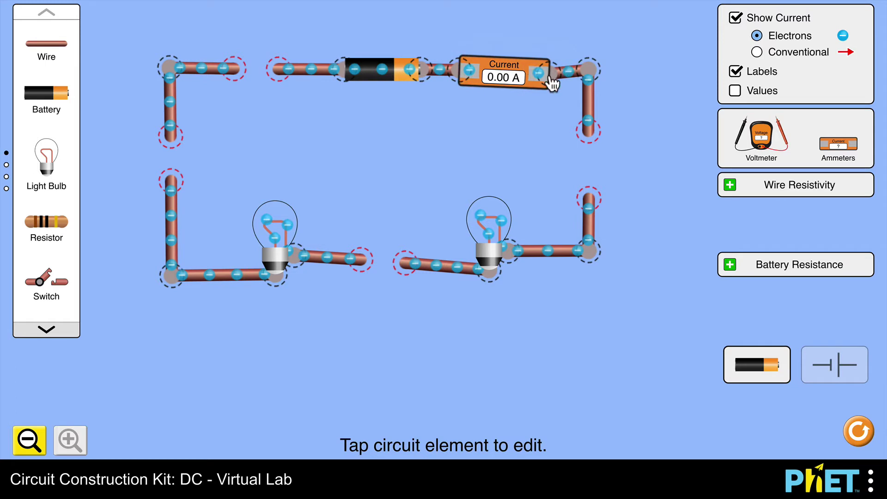
drag(552, 84, 548, 81)
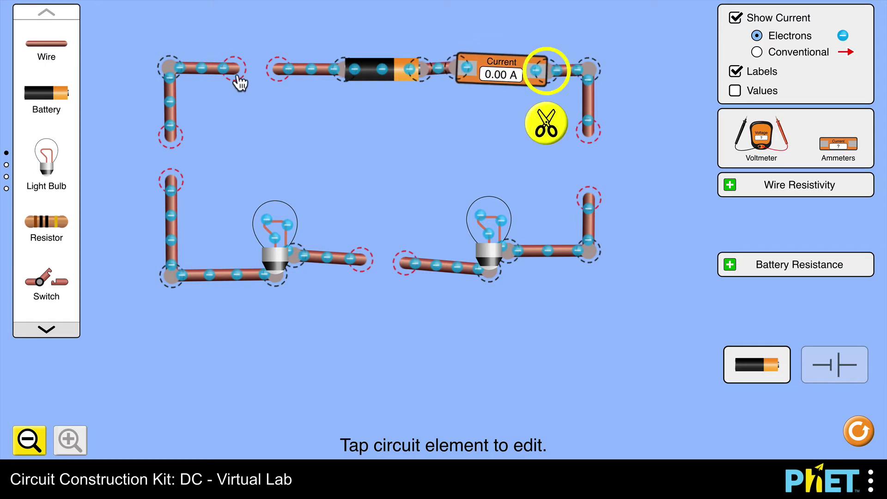
Shorten the wires at the gap on the battery's negative side and connect a second ammeter across it.
drag(231, 76, 302, 71)
drag(862, 141, 263, 95)
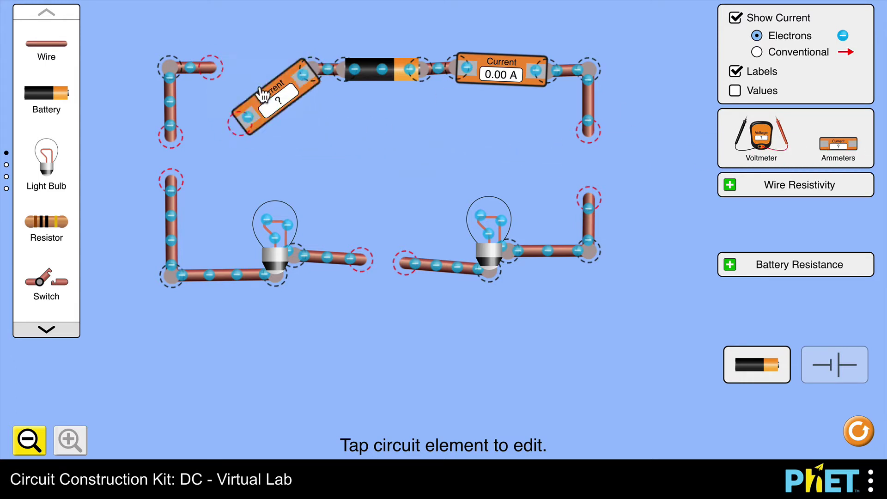
drag(243, 140, 261, 75)
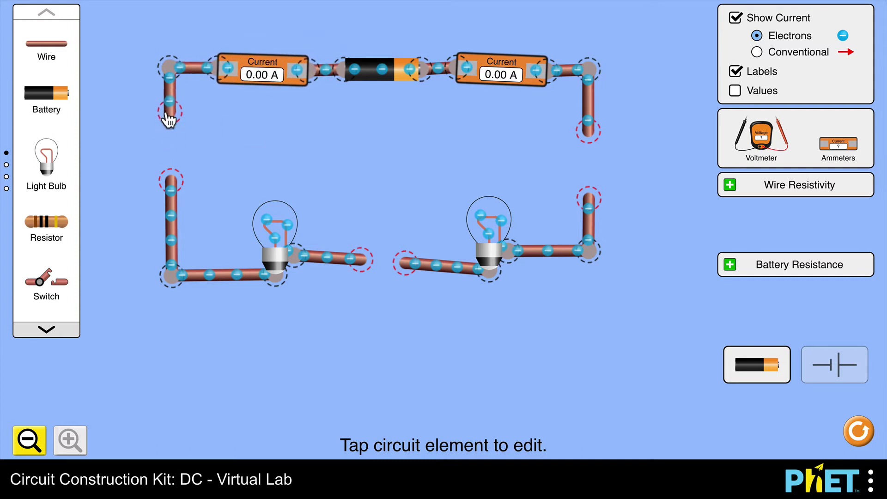
Widen the gap in the circuit's left vertical side and connect a third ammeter across it.
drag(171, 181, 175, 239)
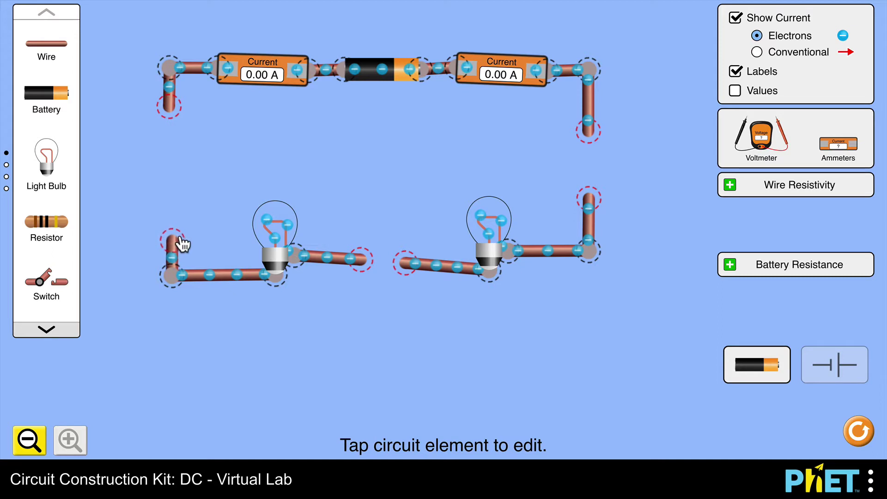
drag(847, 151, 330, 122)
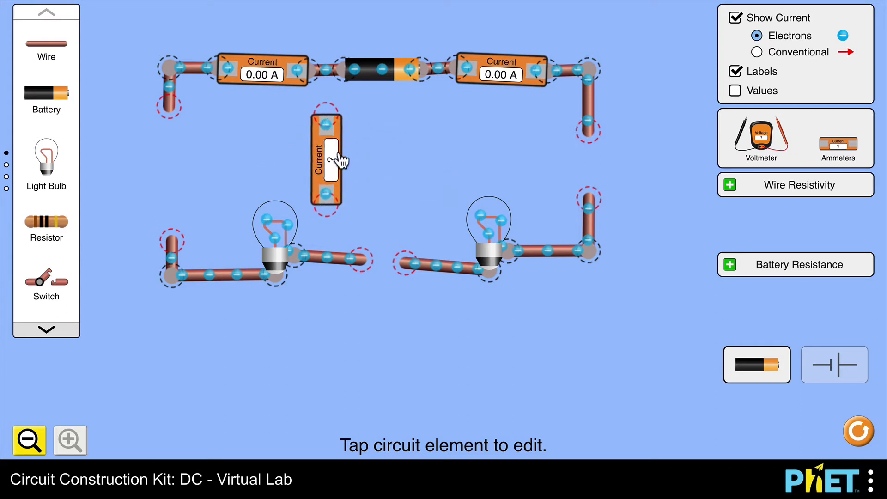
drag(341, 161, 174, 185)
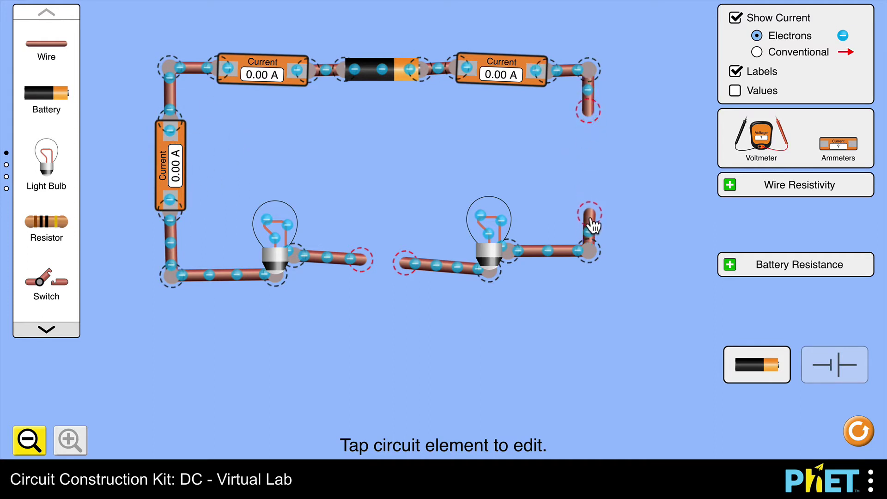
Connect a fourth ammeter across the gap in the circuit's right vertical side.
drag(825, 151, 645, 48)
drag(651, 89, 596, 170)
click(590, 119)
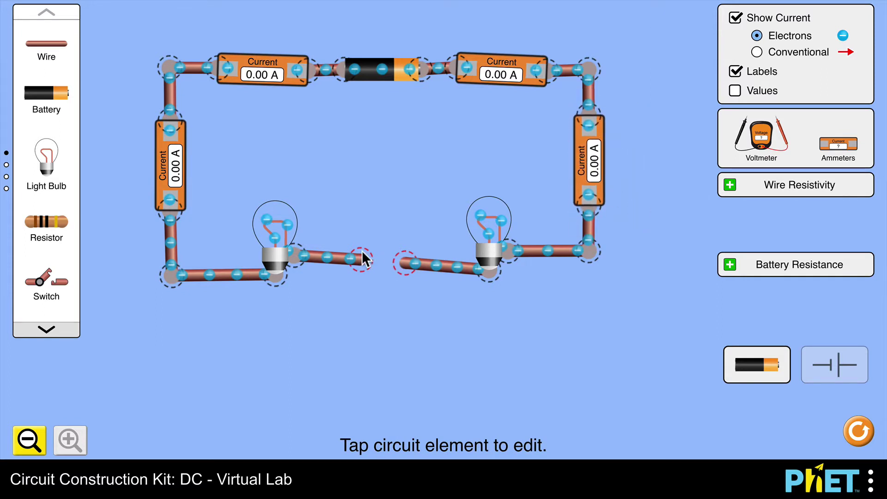
Shorten the two wires between the bulbs and connect a fifth ammeter across the gap to complete the circuit.
drag(368, 272, 342, 267)
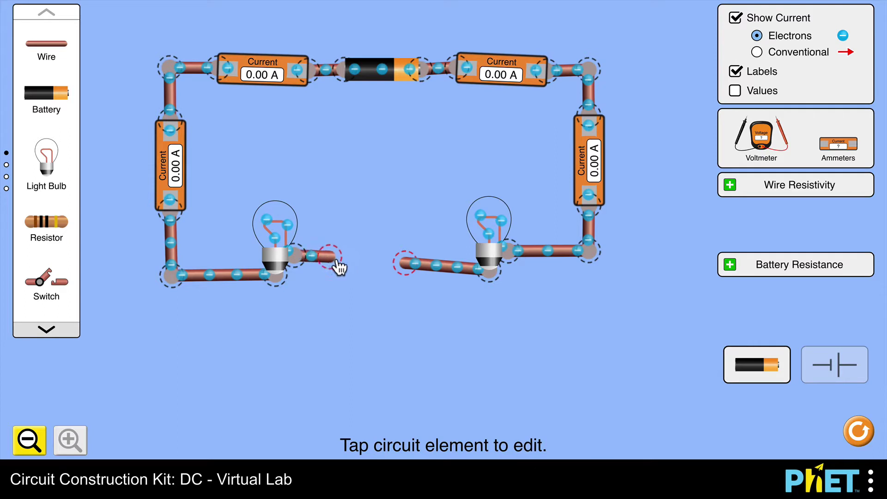
drag(411, 268, 432, 272)
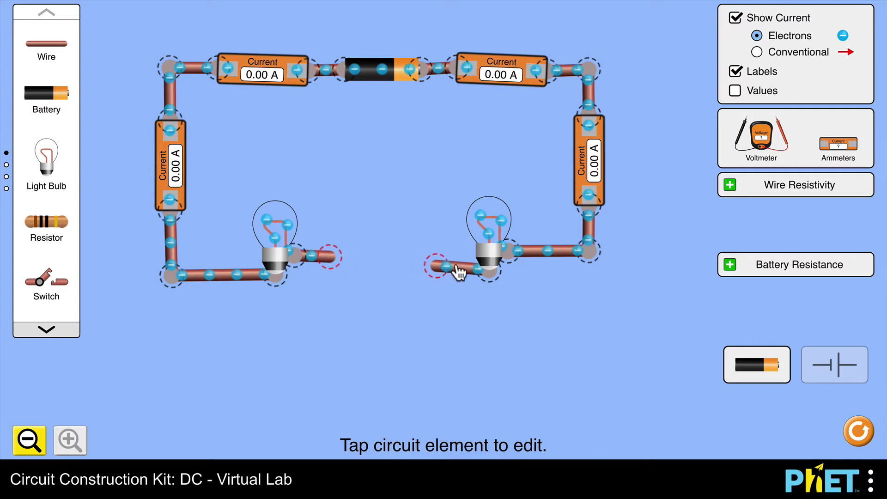
drag(844, 152, 357, 310)
drag(415, 316, 410, 288)
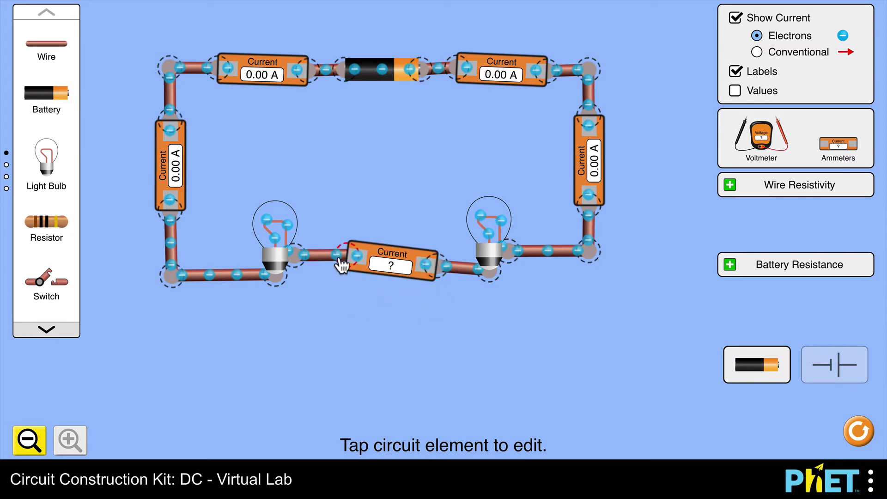
drag(342, 266, 338, 261)
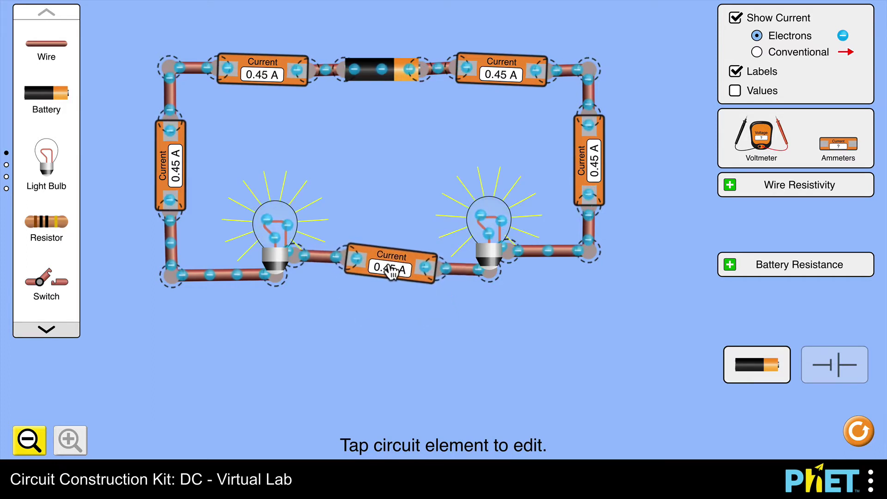
click(392, 273)
click(514, 301)
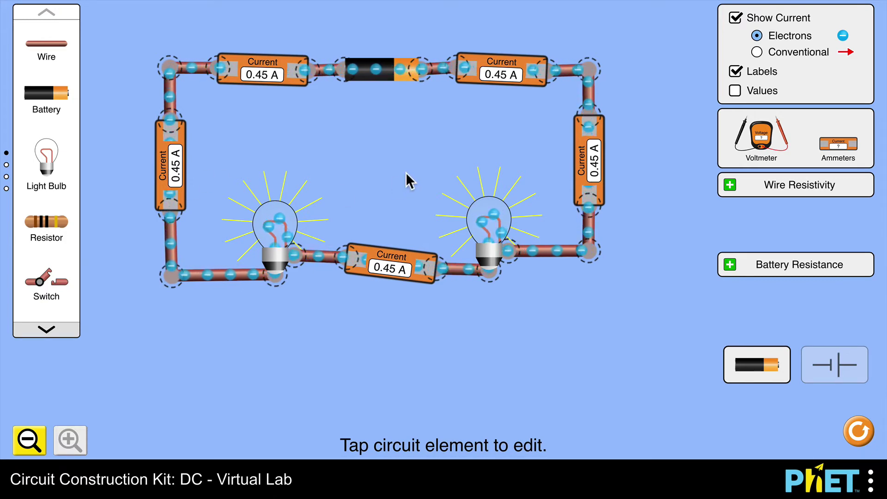
Inspect the battery's voltage, both bulbs' resistances and the ammeter in the right vertical side of the series circuit.
click(375, 80)
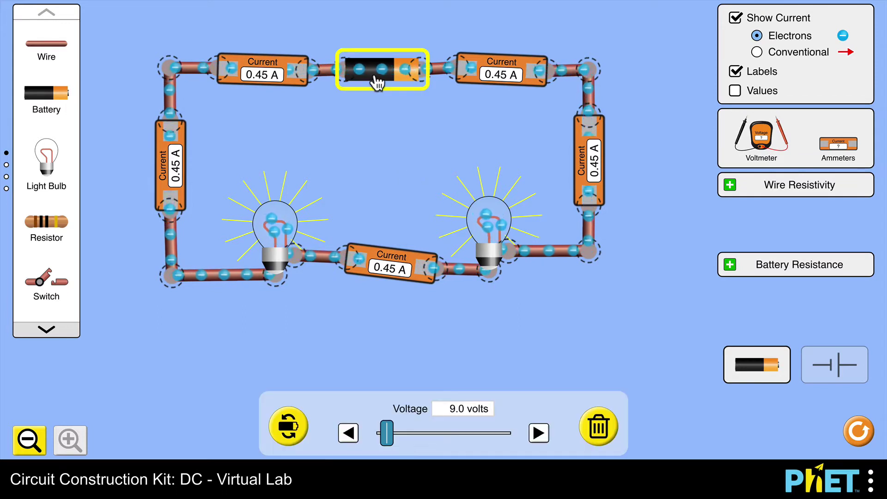
click(385, 133)
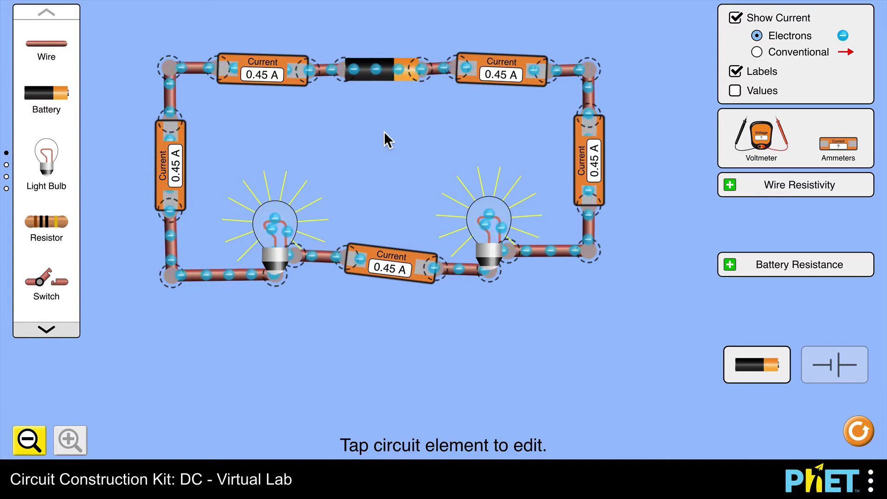
click(276, 231)
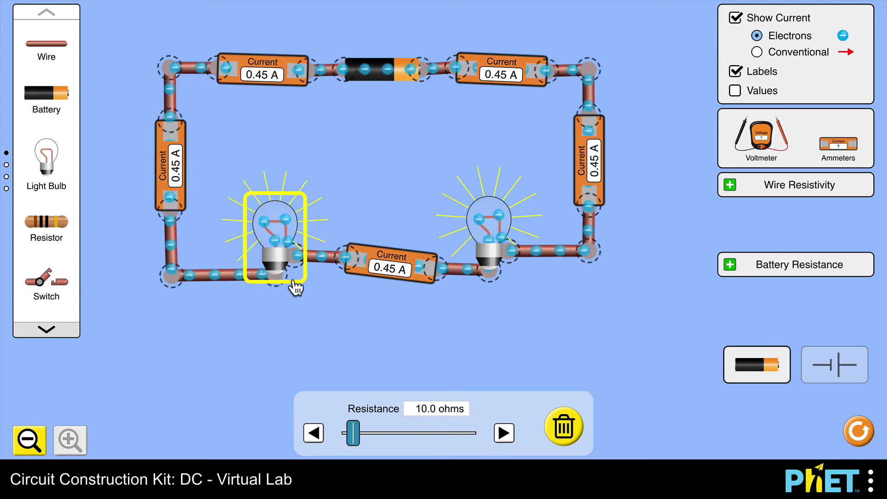
click(490, 234)
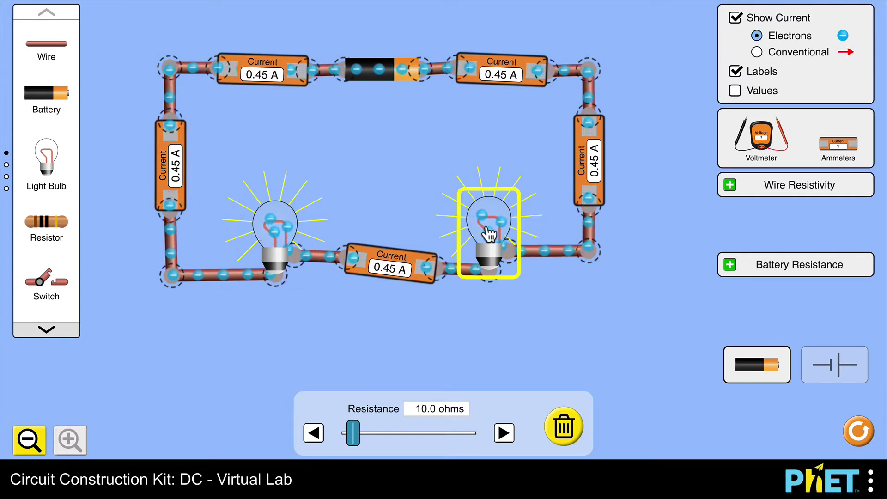
click(464, 322)
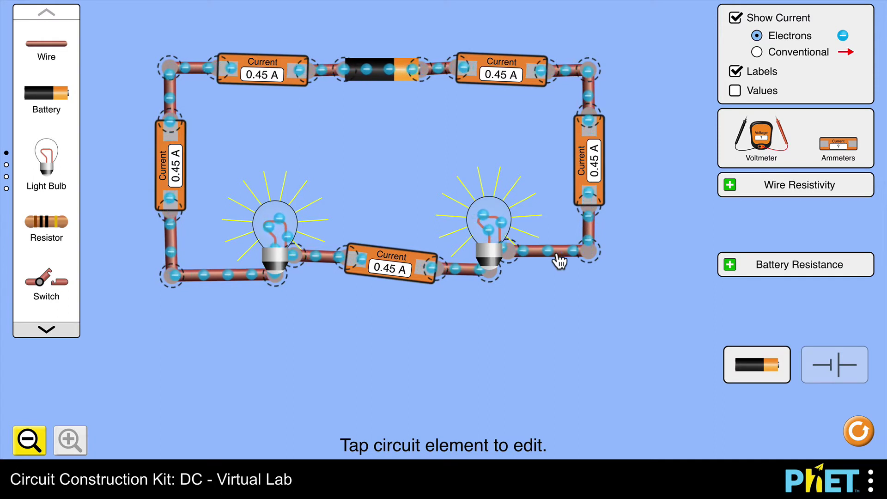
click(583, 164)
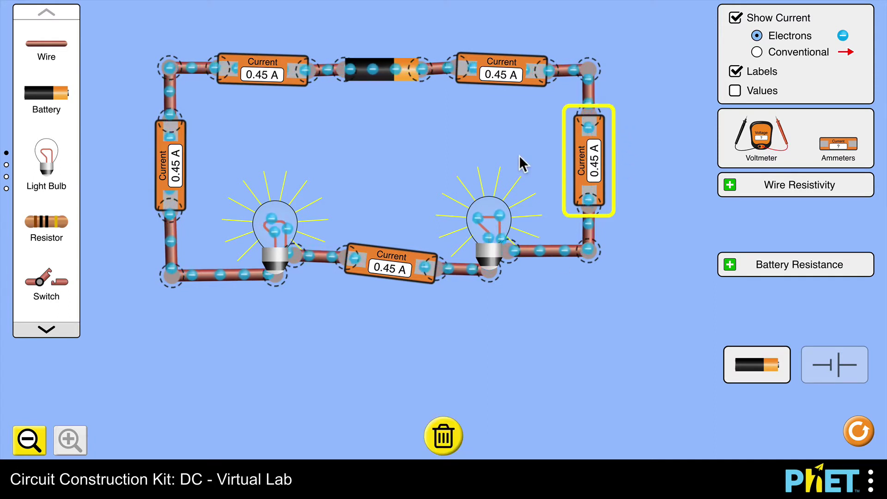
click(509, 120)
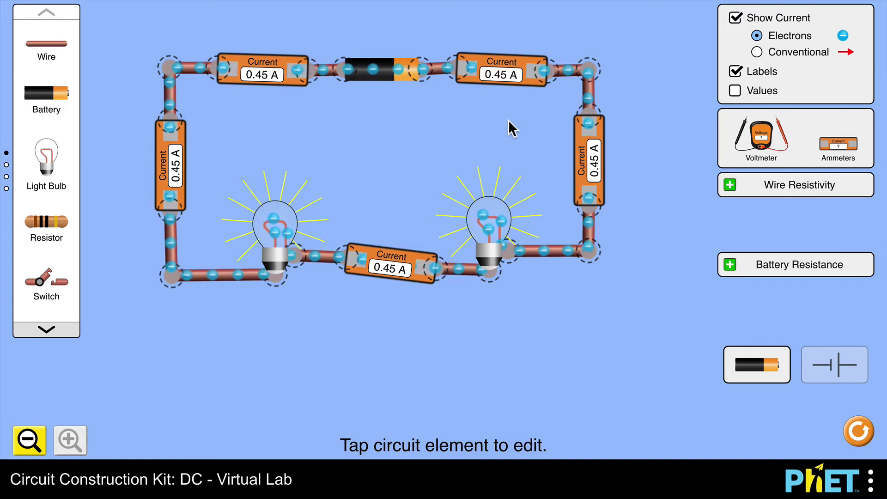
Clear the series circuit and place a new battery with two light bulbs stacked vertically below it.
click(857, 432)
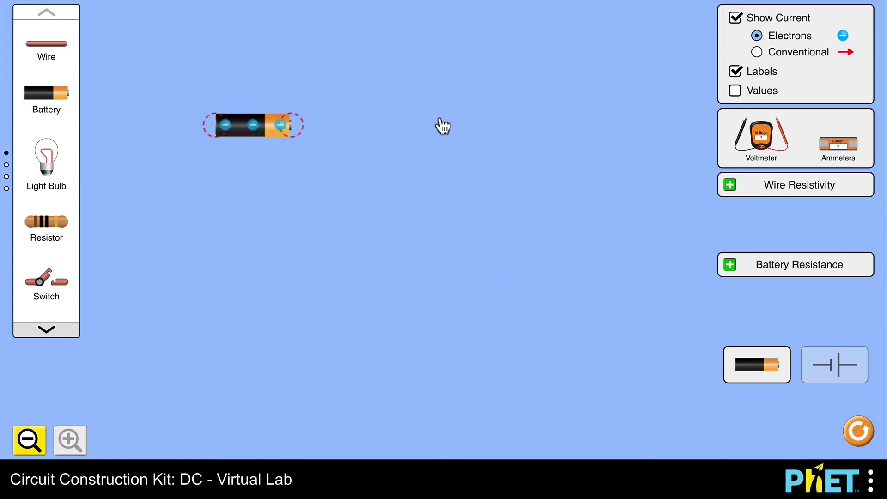
drag(443, 125, 403, 59)
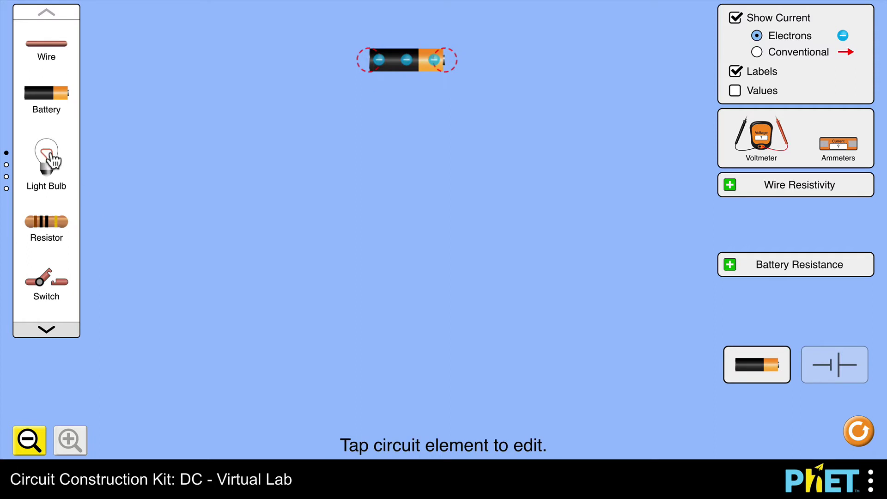
drag(51, 160, 400, 203)
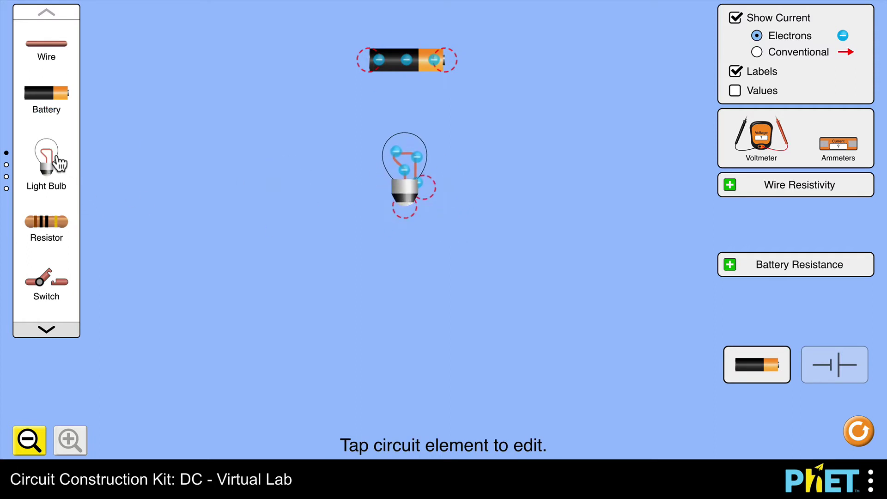
drag(387, 364, 405, 339)
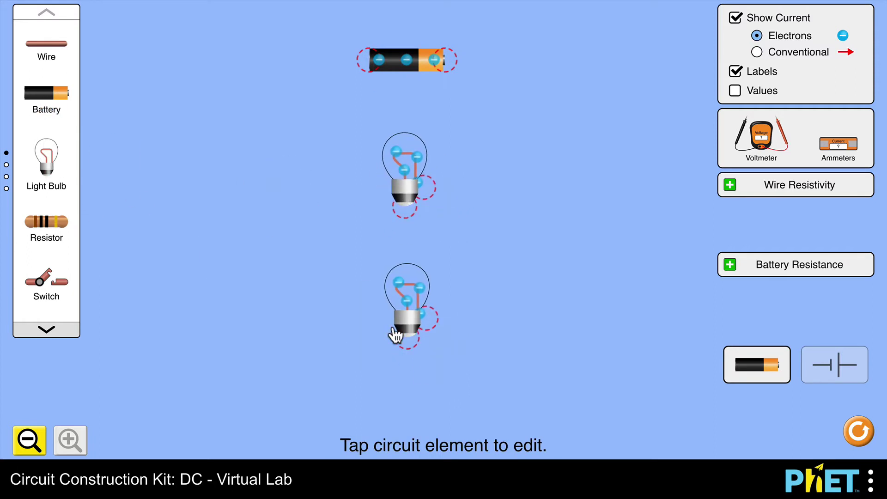
Connect a wire, an ammeter and another wire in line from the battery's positive end, ending with a wire down to the upper bulb's level.
drag(56, 50, 500, 64)
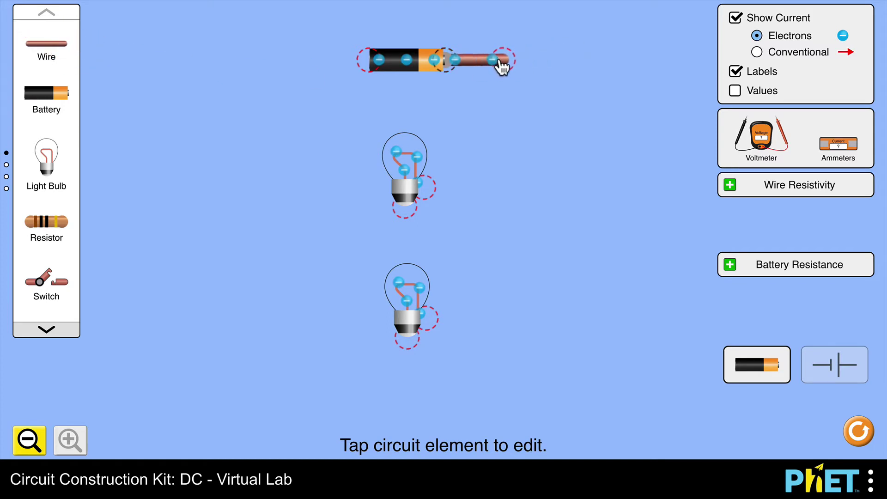
drag(841, 153, 547, 81)
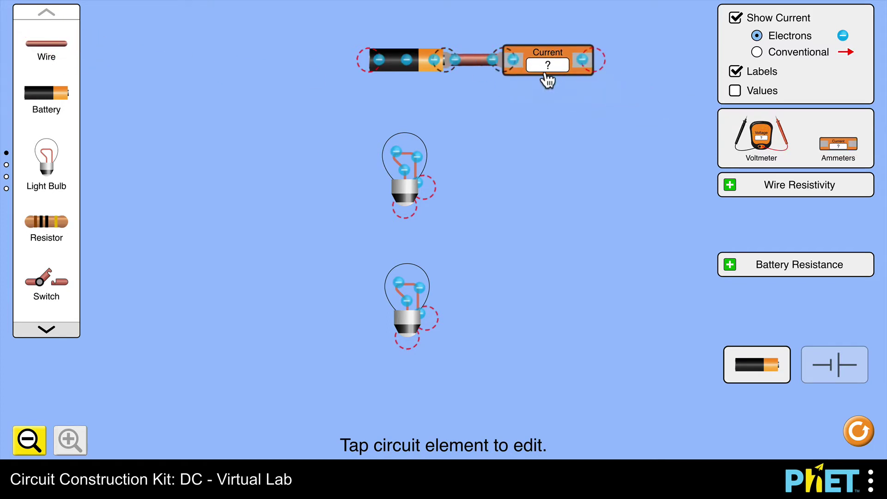
drag(41, 47, 643, 86)
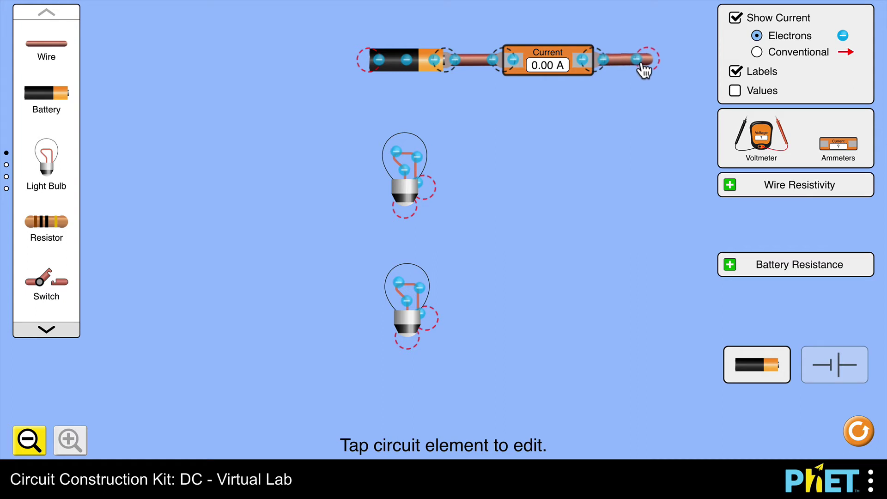
drag(52, 57, 705, 72)
drag(733, 98, 667, 183)
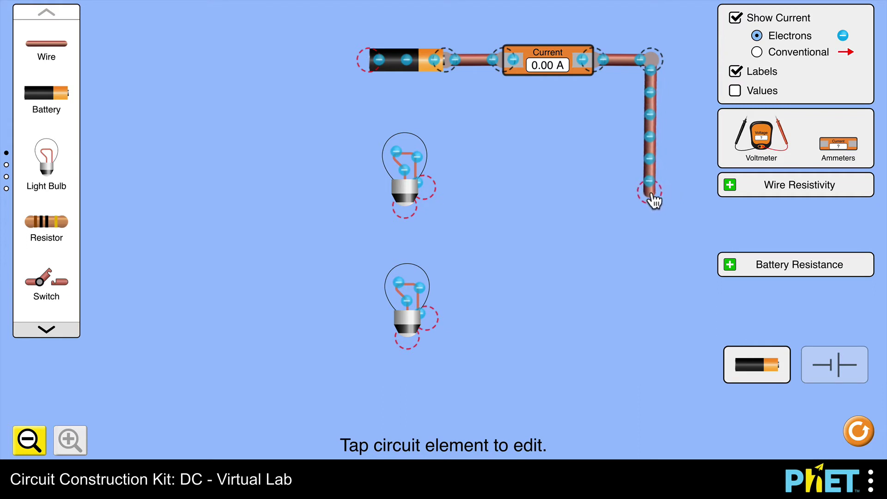
Connect a second ammeter with wires between the right vertical wire and the upper bulb's side terminal, and level the branch.
drag(837, 152, 545, 194)
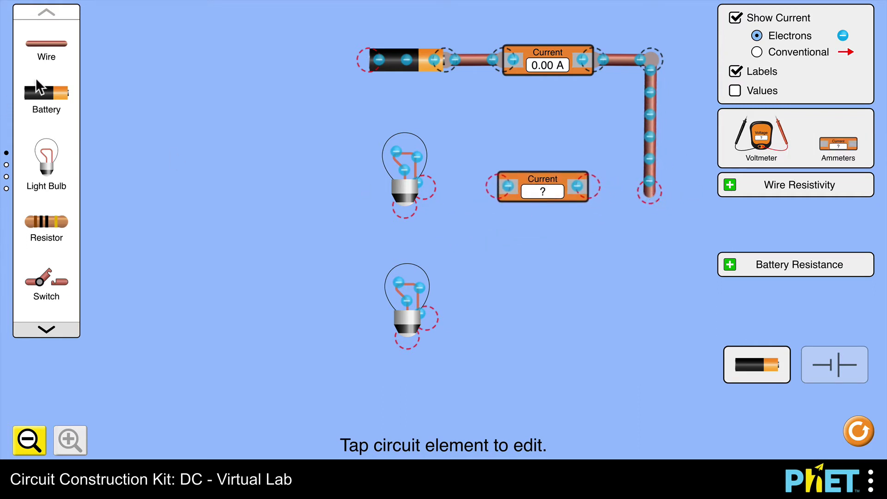
drag(65, 70, 631, 221)
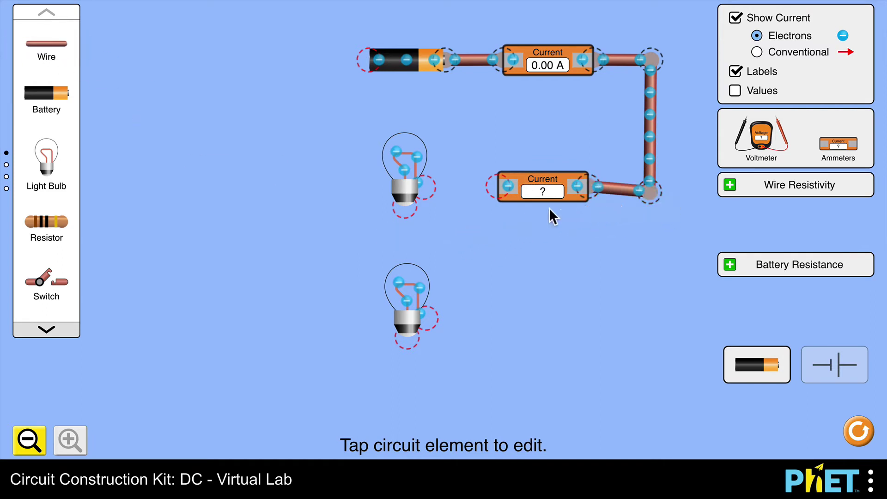
drag(542, 190, 544, 194)
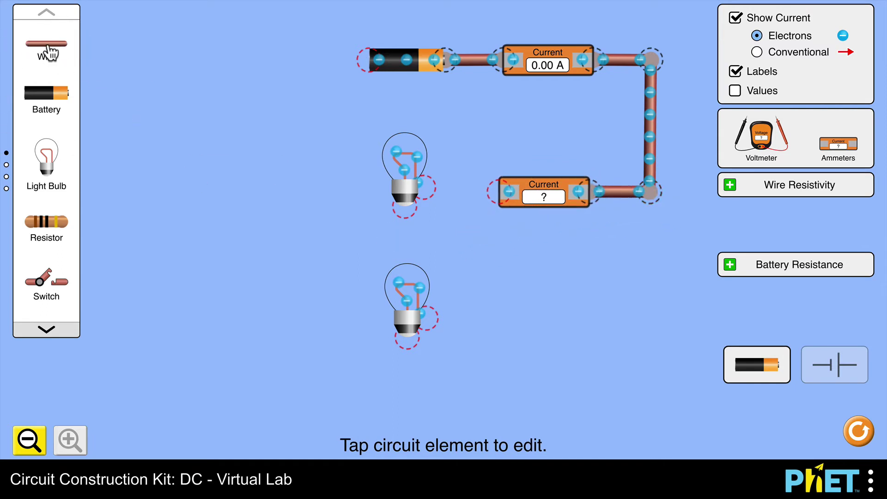
drag(432, 175, 472, 182)
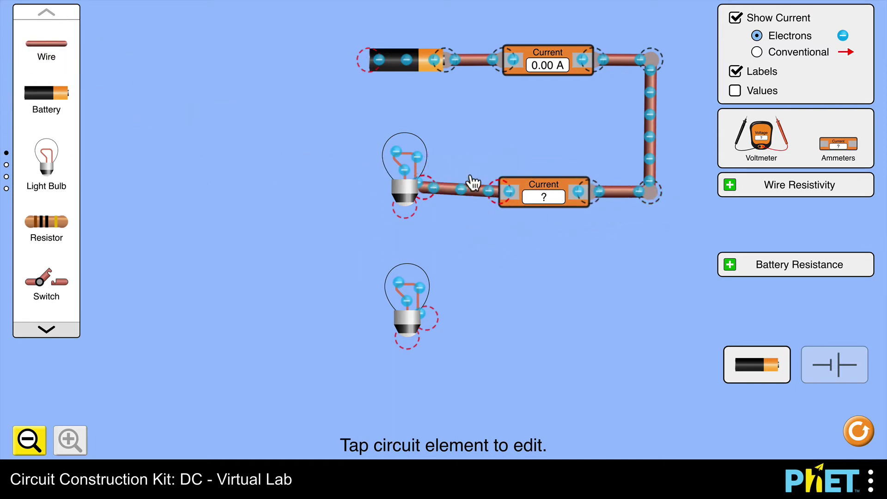
drag(400, 189, 400, 194)
click(398, 192)
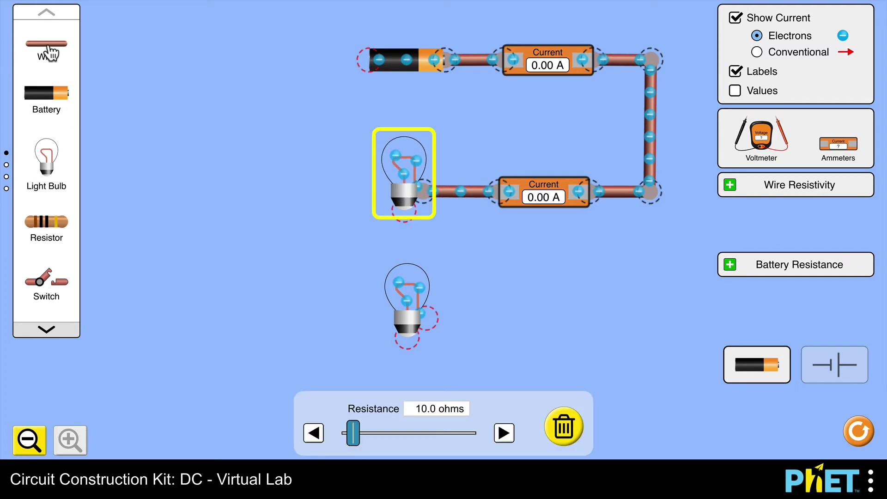
Wire the battery's negative end around the left side to the upper bulb's base to close the loop.
drag(49, 53, 354, 59)
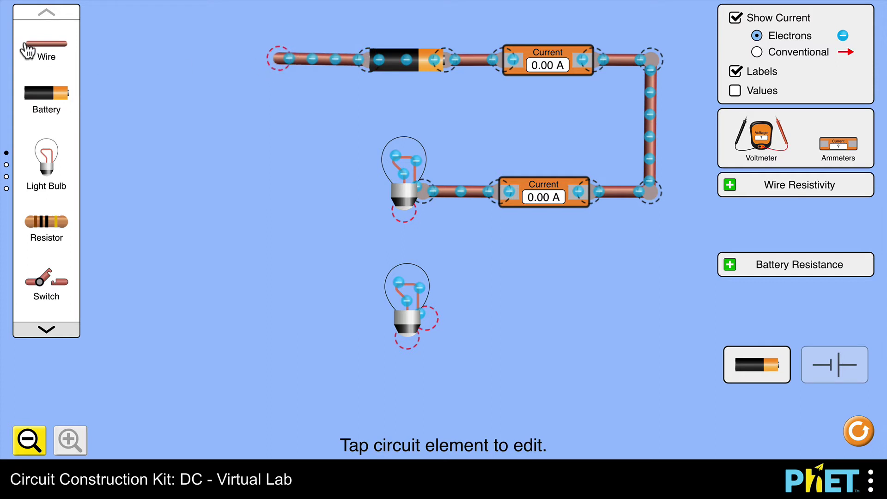
drag(214, 59, 282, 215)
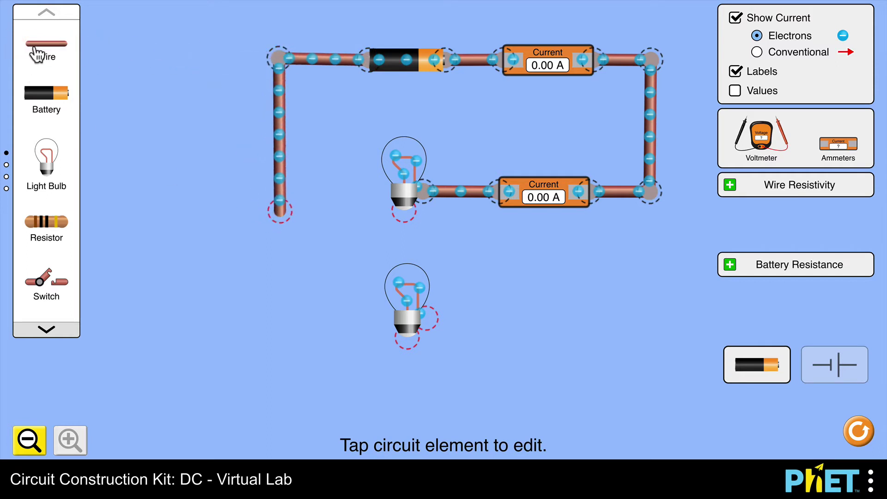
drag(52, 64, 360, 234)
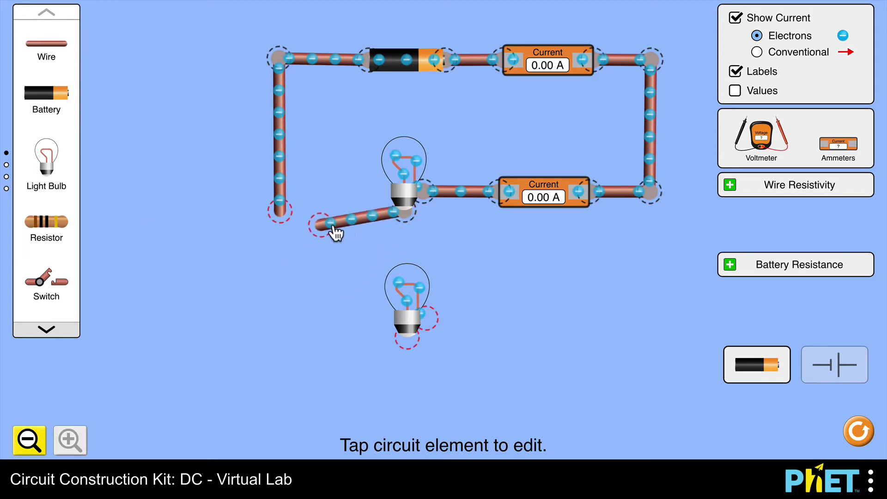
drag(295, 228, 293, 227)
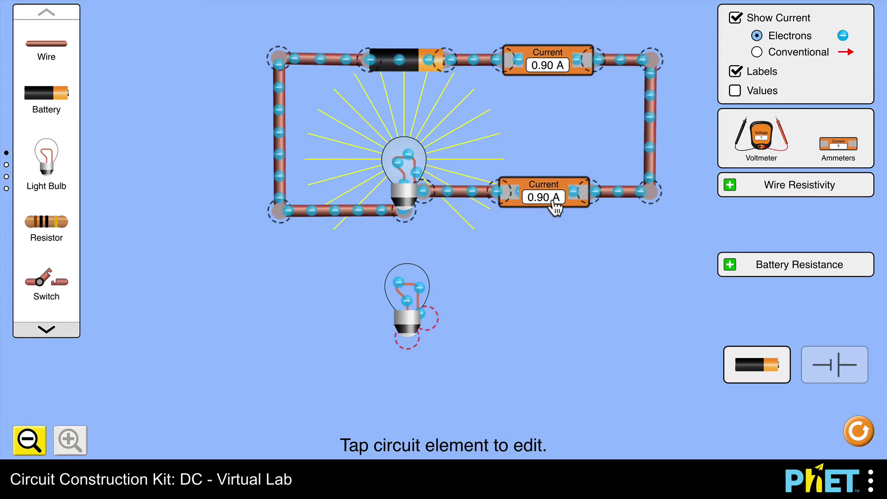
Extend both vertical sides down to the lower bulb's level and place a third ammeter between that bulb and the right side.
drag(47, 54, 650, 328)
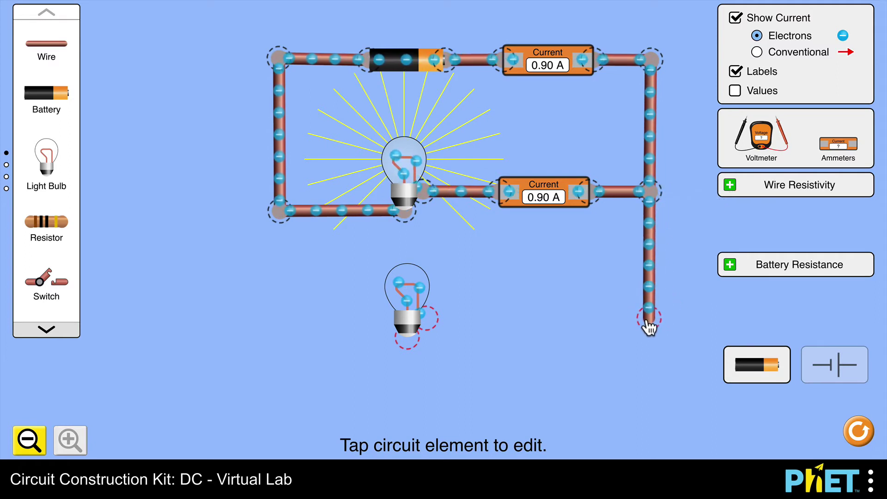
drag(852, 155, 547, 322)
drag(47, 43, 229, 254)
drag(245, 309, 277, 344)
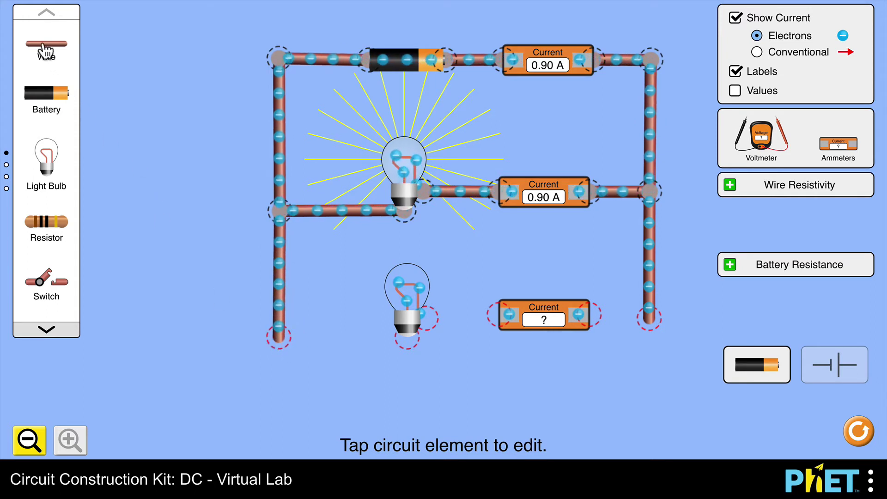
Wire the lower bulb's base to the left side and its side terminal through the third ammeter to the right side.
drag(46, 47, 279, 337)
drag(426, 405, 408, 356)
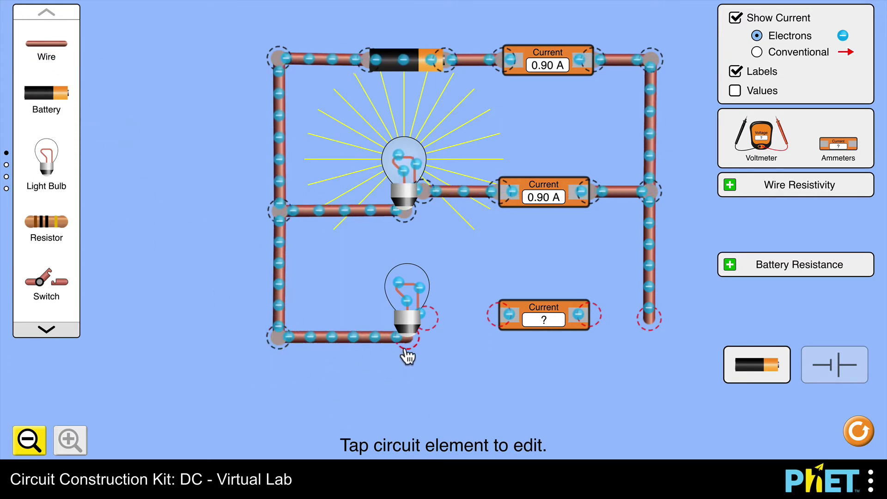
drag(46, 59, 654, 328)
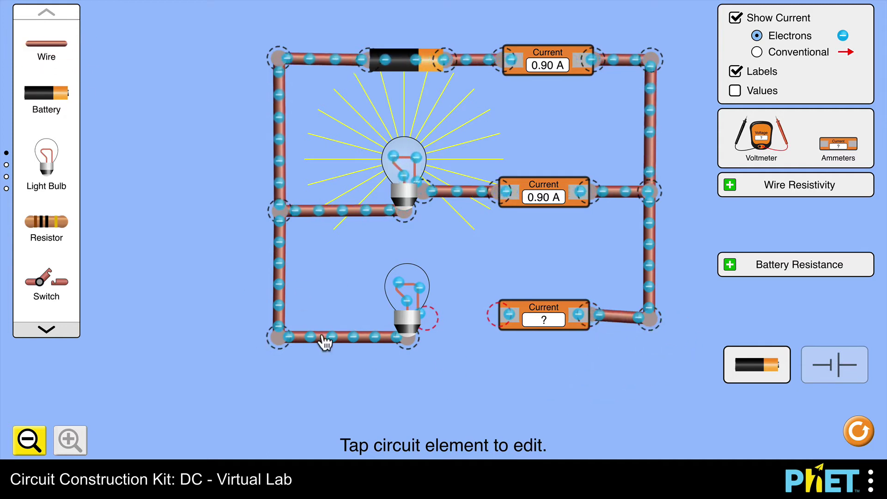
drag(545, 320, 544, 324)
drag(51, 55, 494, 325)
drag(448, 370, 428, 332)
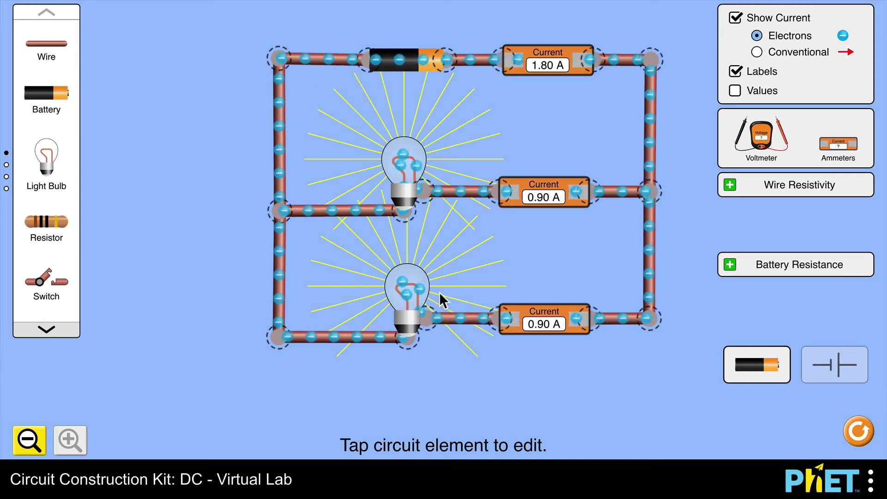
Check the resistance of the upper and lower bulbs in the parallel circuit.
click(411, 169)
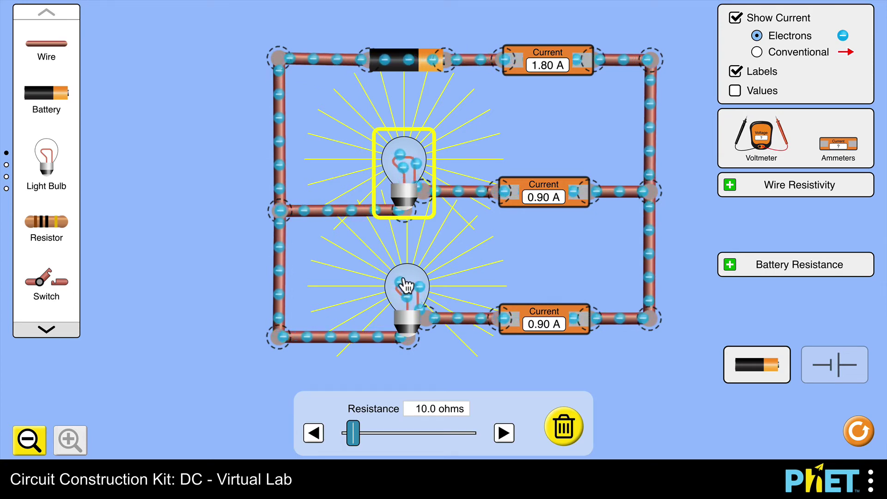
click(418, 303)
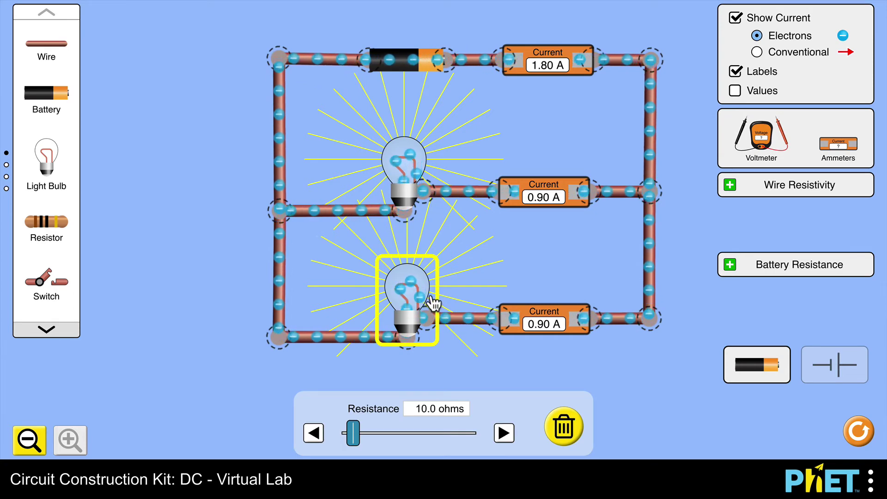
click(563, 259)
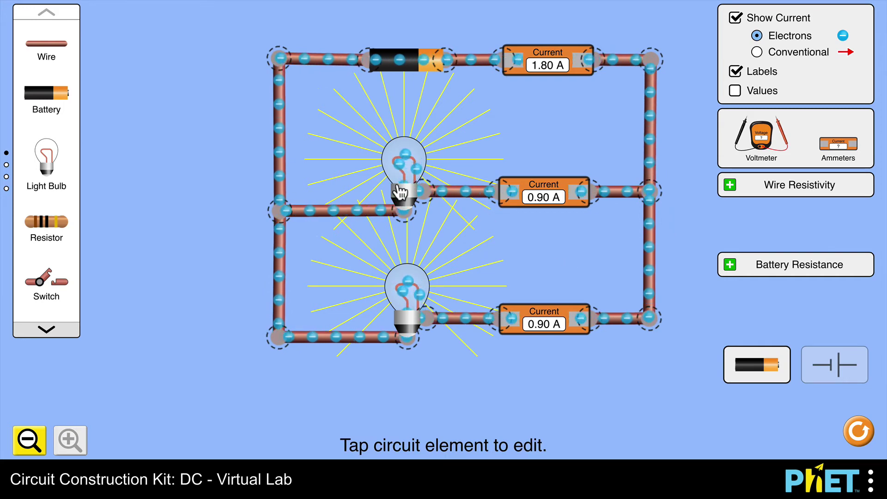
Set the lower bulb's resistance to 20.0 ohms.
click(402, 300)
drag(352, 439, 367, 444)
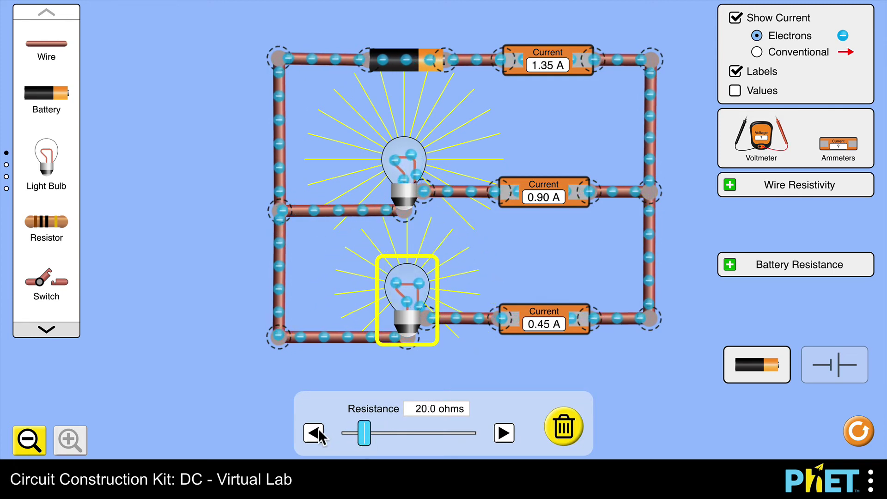
click(182, 348)
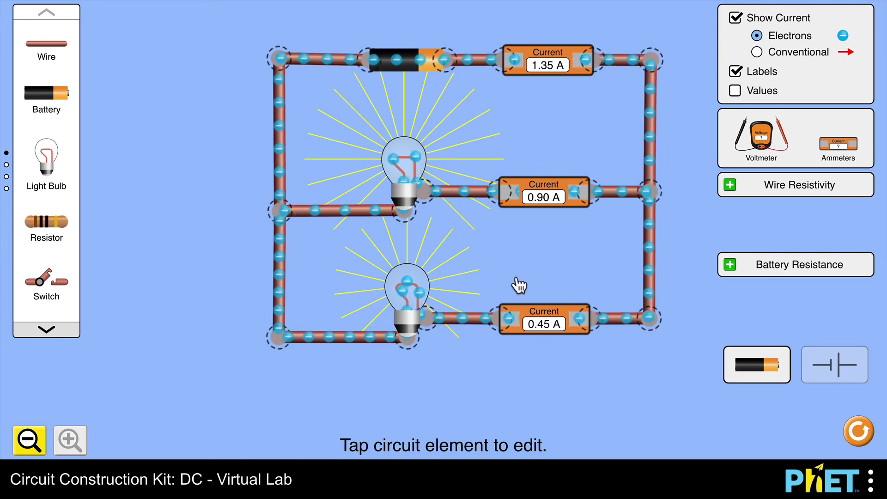
Check the resistance of the lower bulb in the parallel circuit.
click(414, 308)
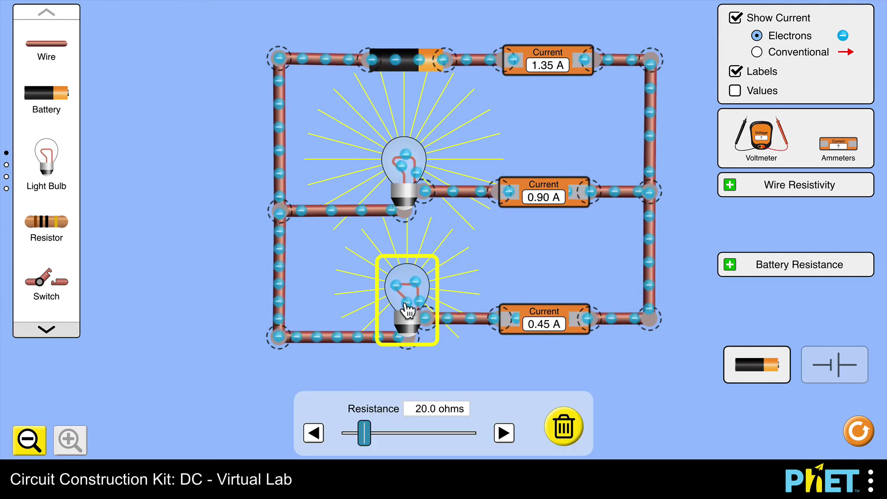
click(515, 271)
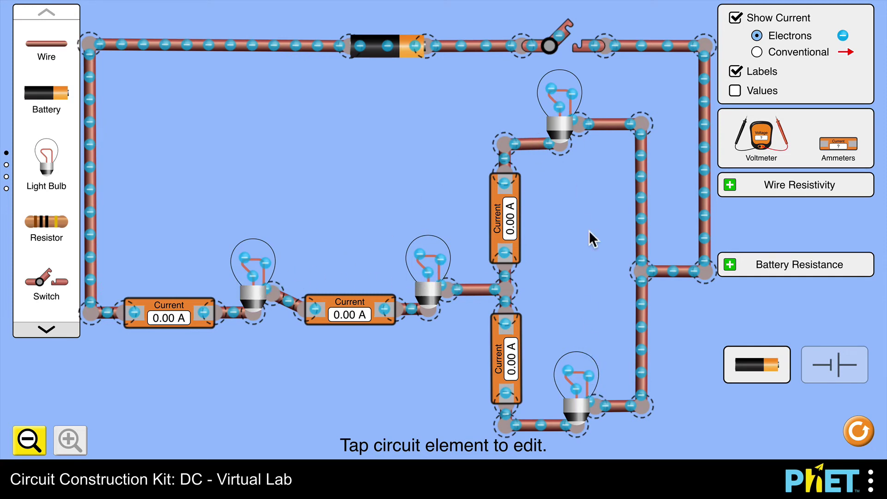
Close the switch next to the battery to power the combined series-parallel circuit.
click(570, 51)
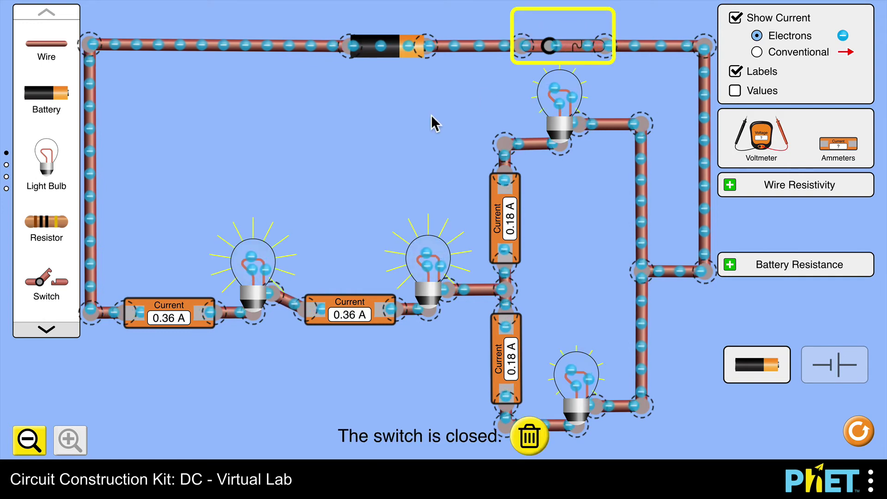
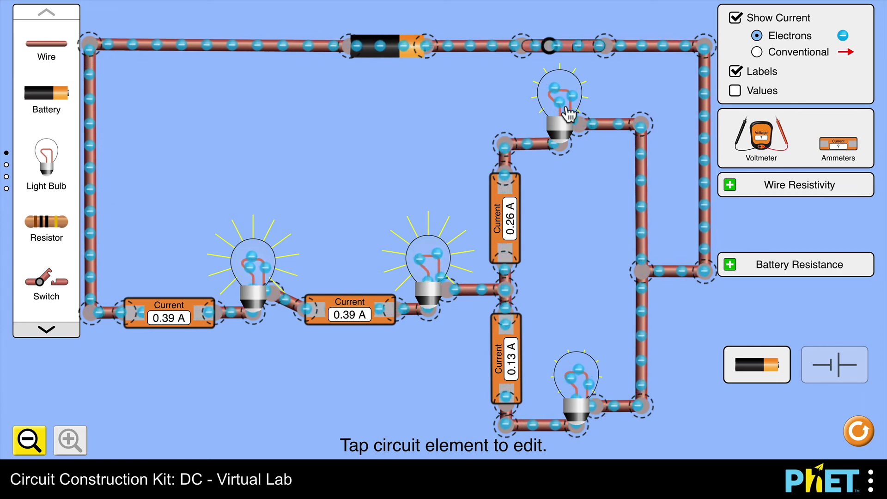
Check the resistances of the upper and lower bulbs in the parallel branches.
click(542, 103)
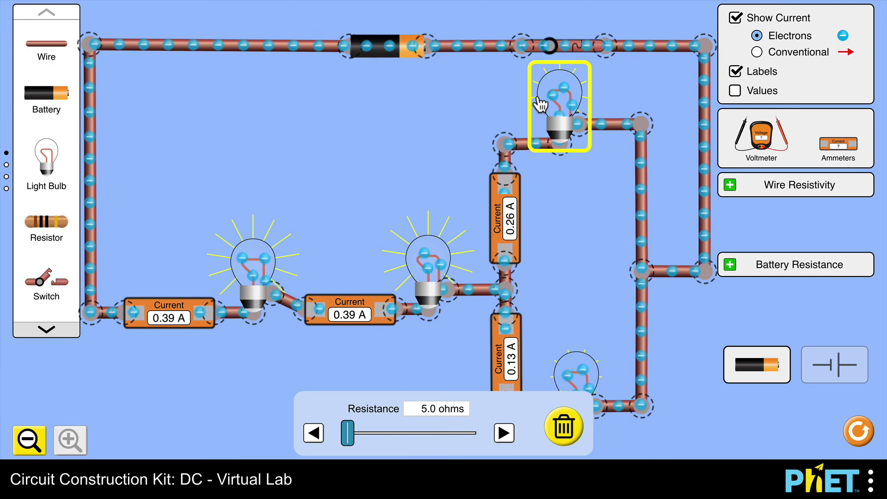
click(473, 106)
click(574, 377)
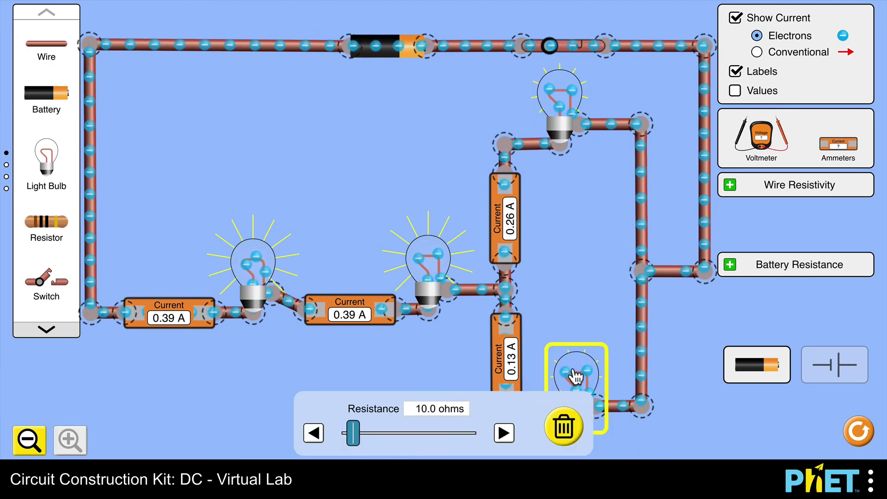
click(589, 290)
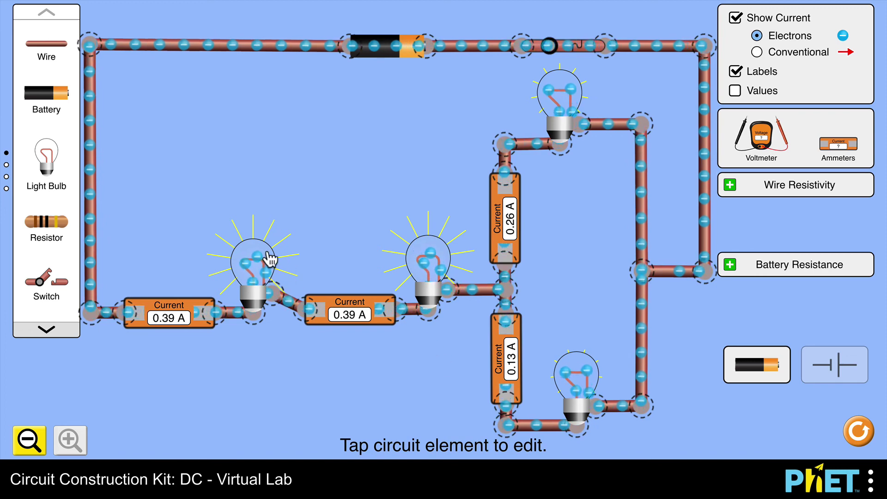
Set the resistance of the series bulb nearest the parallel branches to 20.0 ohms.
click(428, 258)
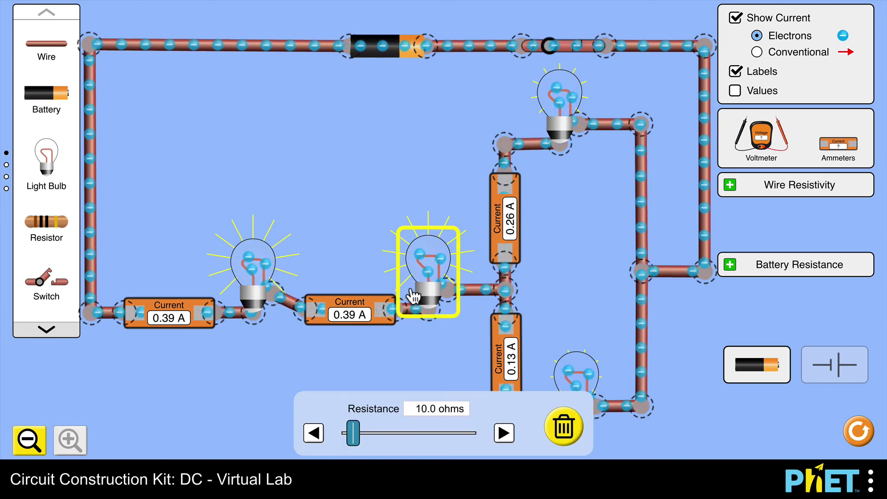
click(505, 434)
click(505, 434)
click(504, 435)
click(505, 434)
click(504, 434)
click(504, 435)
click(505, 434)
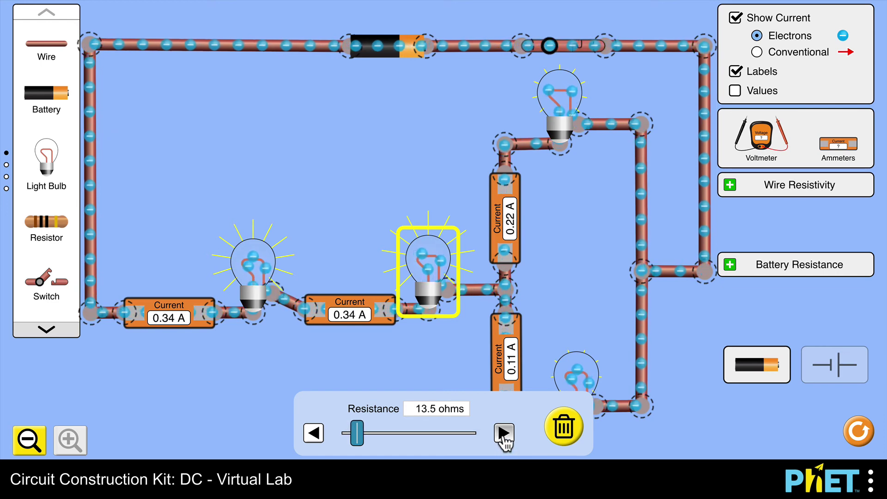
click(505, 435)
click(504, 434)
click(505, 434)
click(505, 434)
click(505, 434)
click(505, 434)
click(504, 434)
click(504, 434)
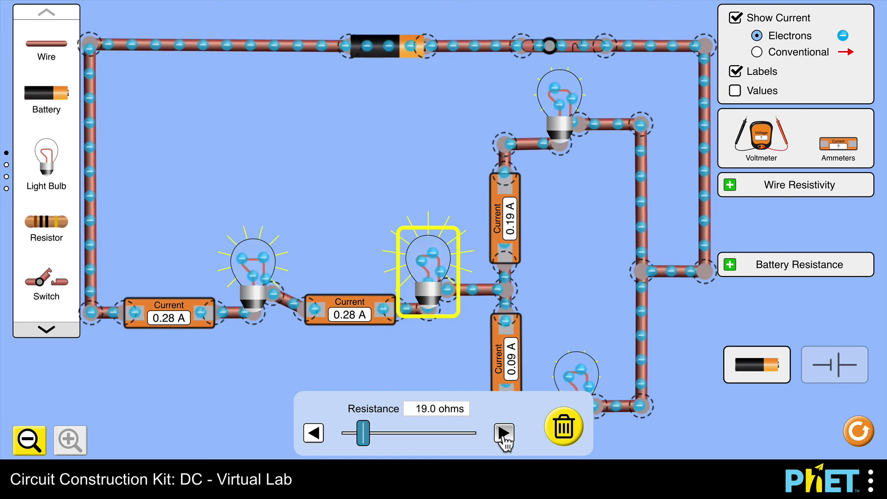
click(504, 434)
click(348, 382)
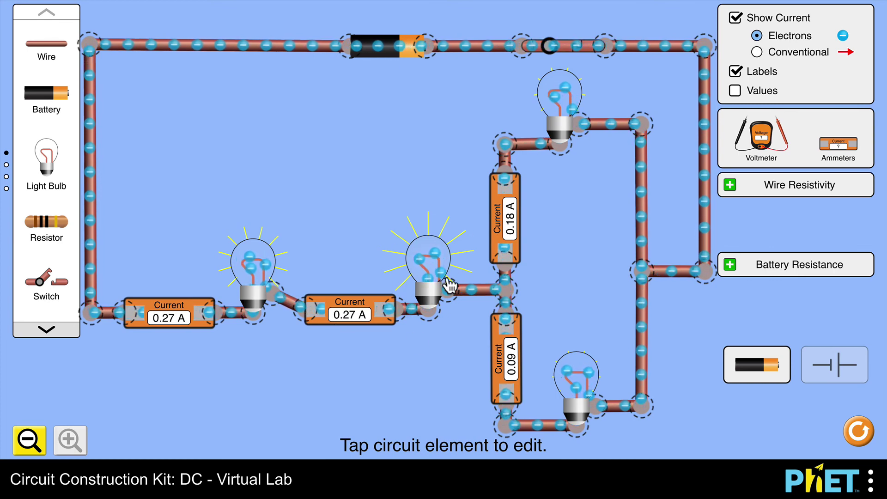
Check the resistances of the two series bulbs and the bulb in the lower parallel branch.
click(433, 259)
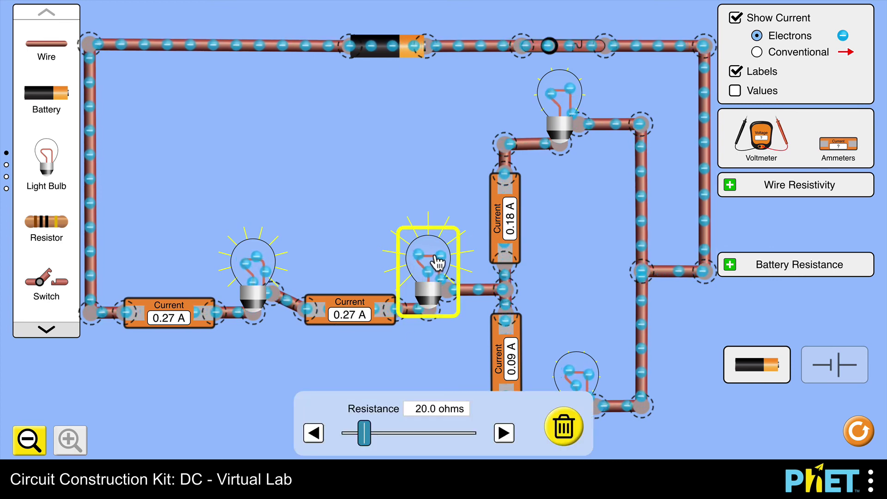
click(411, 168)
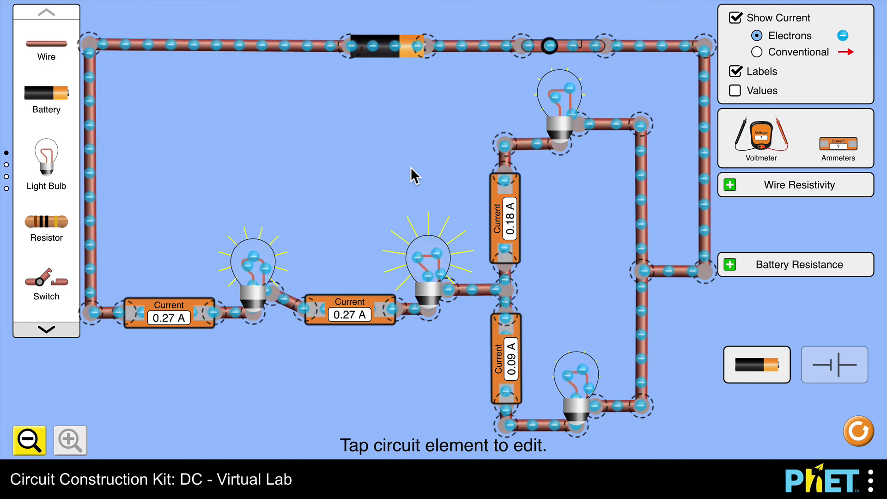
click(433, 265)
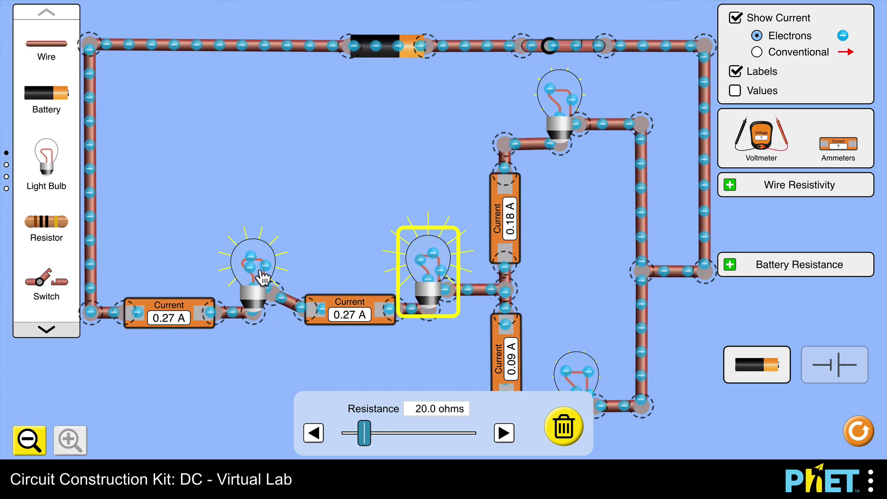
click(259, 267)
click(297, 190)
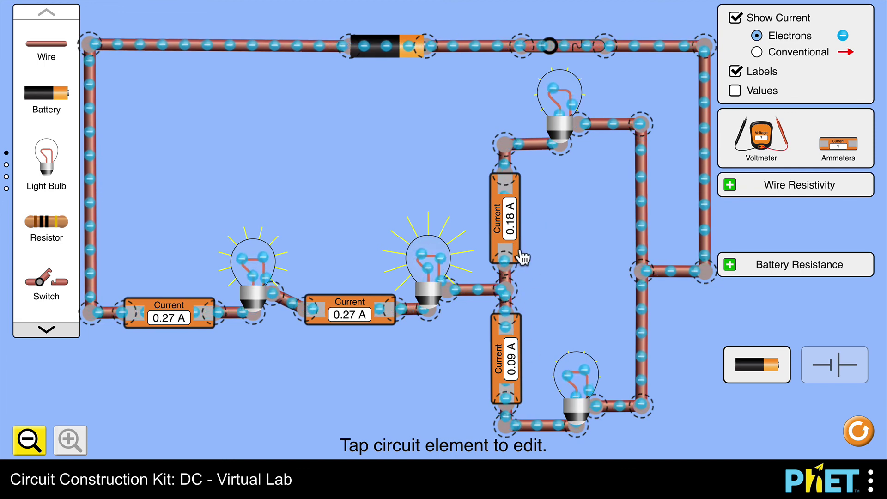
click(570, 381)
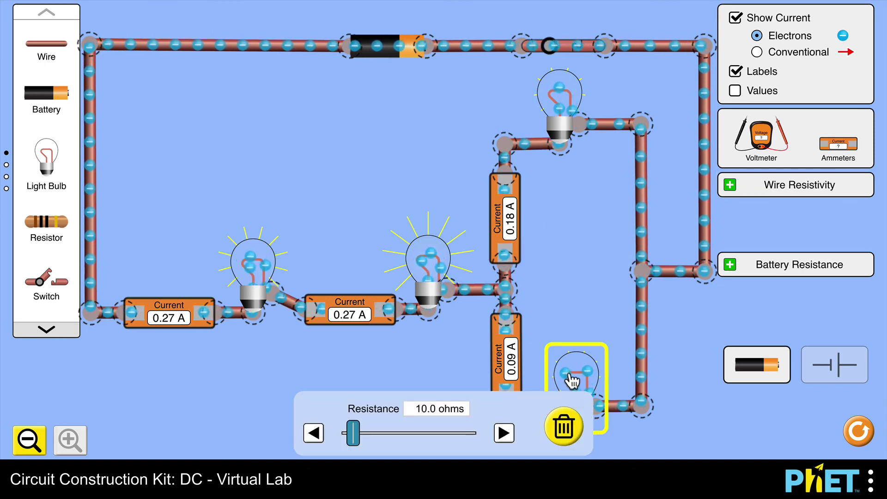
click(581, 298)
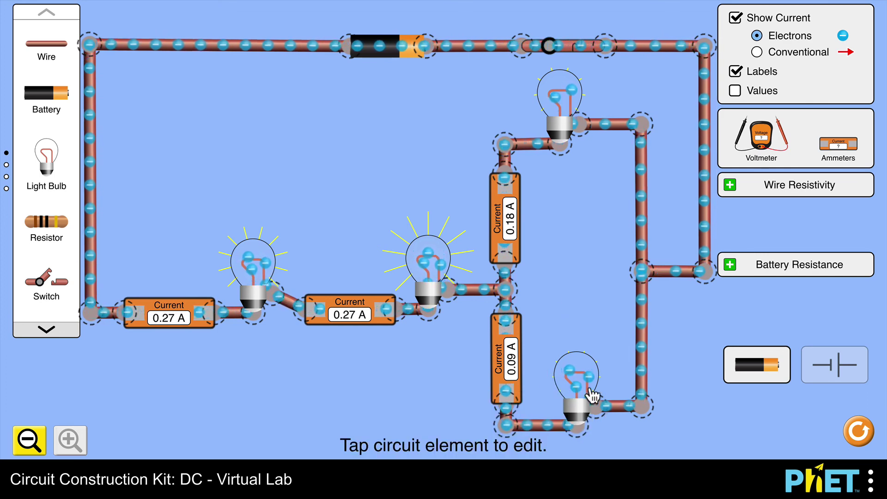